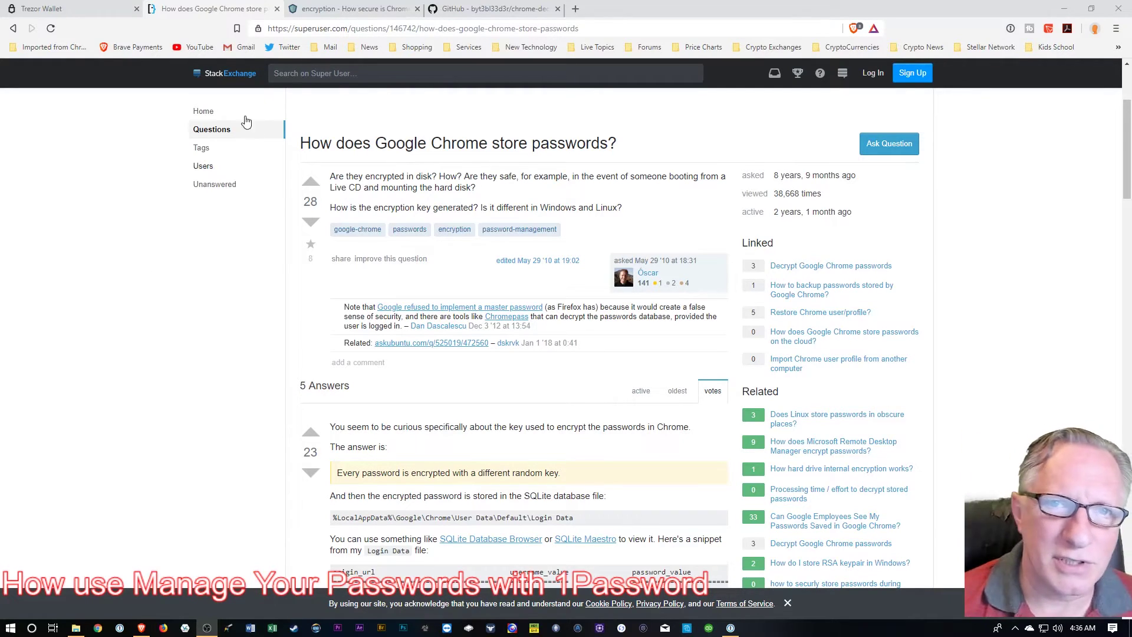
In a new tab, Google 'onepassowrd' and open the official 1Password homepage from the results
{"action": "left_click", "coordinate": [575, 10]}
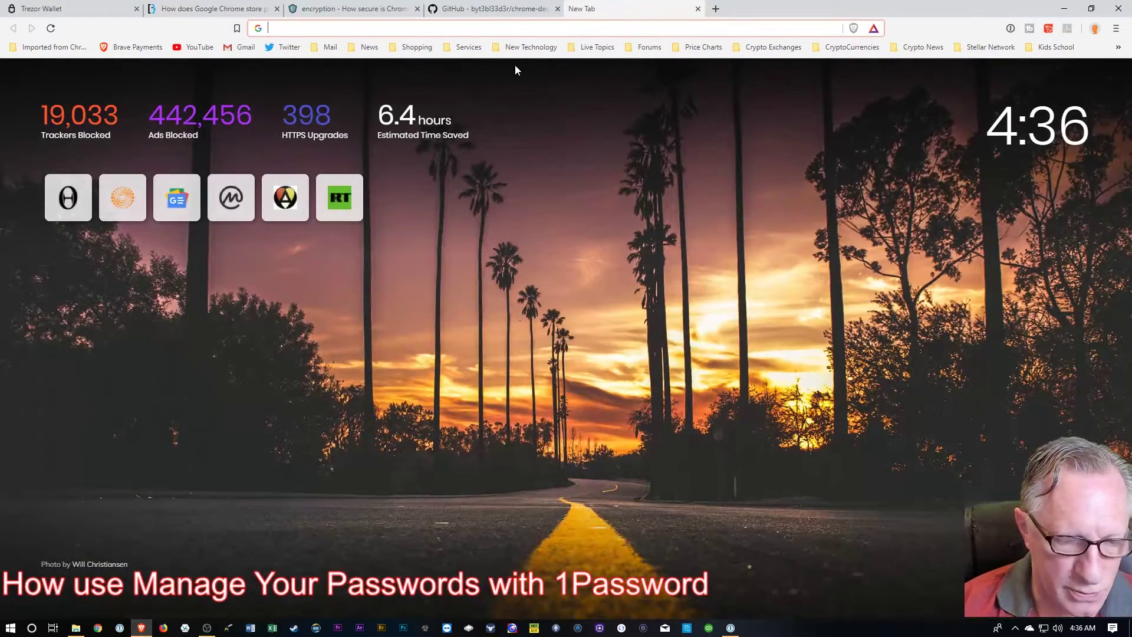
{"action": "type", "text": "onepa"}
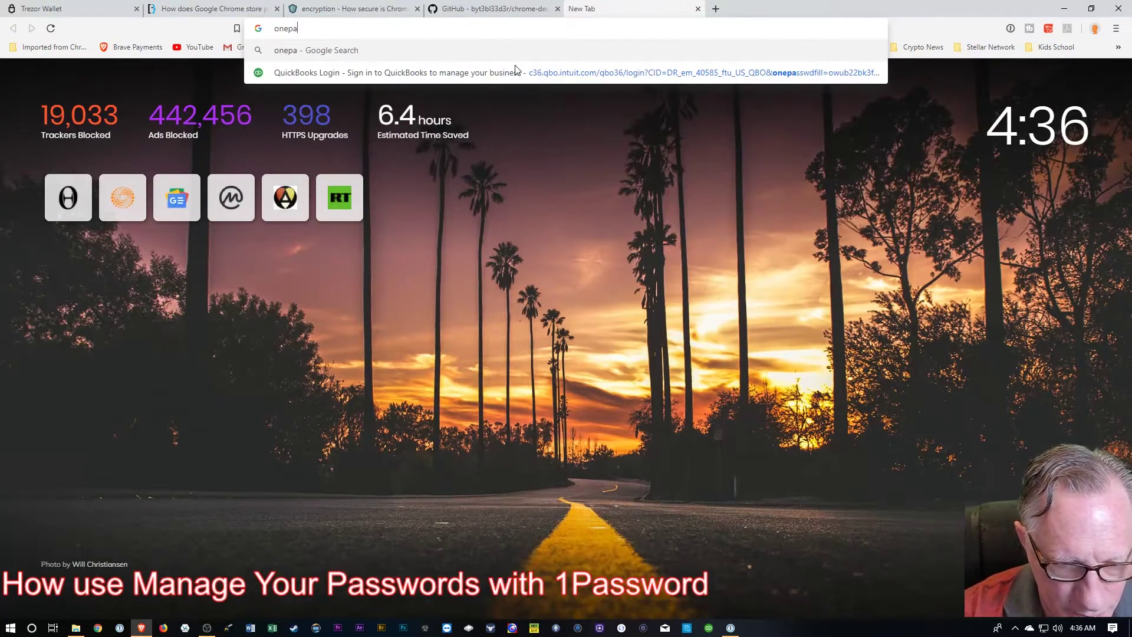
{"action": "type", "text": "ssowrd"}
{"action": "key", "text": "Return"}
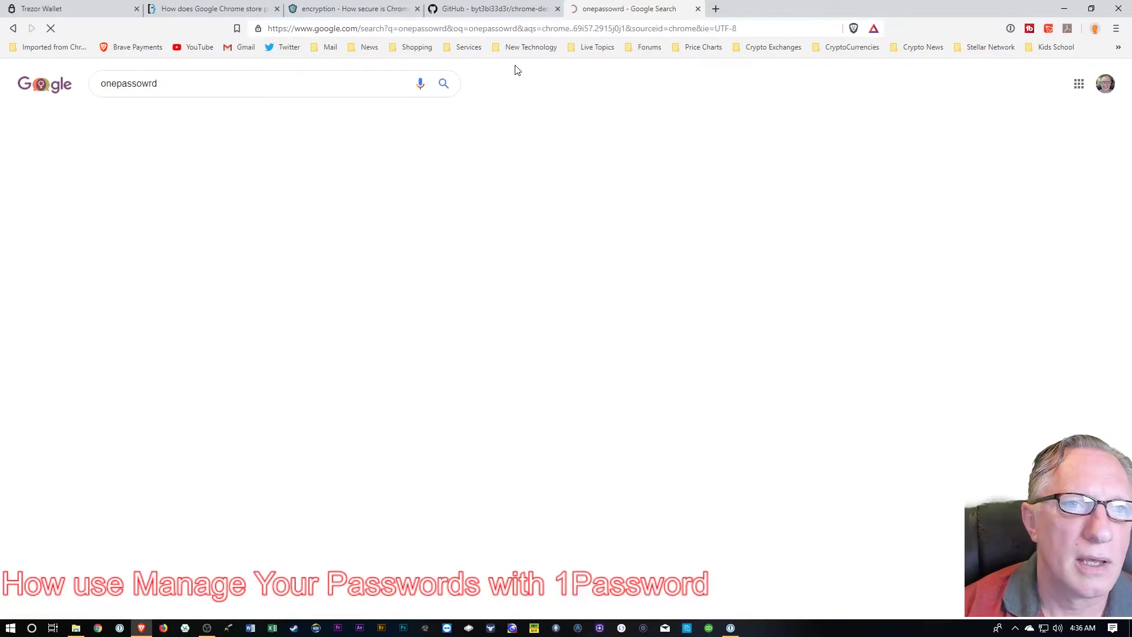
{"action": "left_click", "coordinate": [195, 214]}
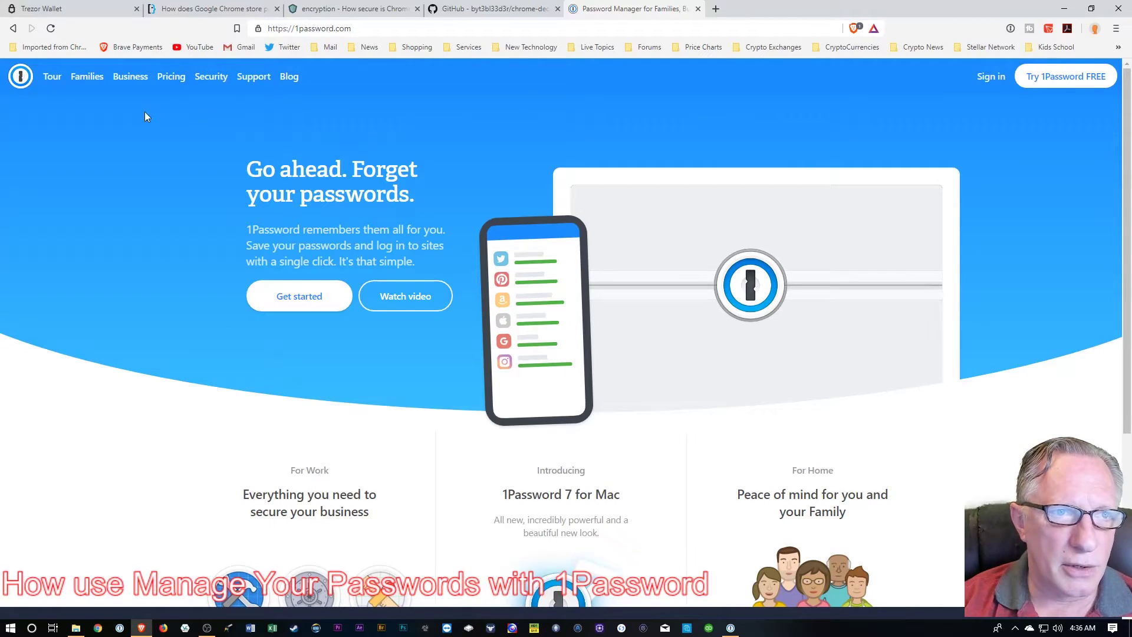
Open 1Password's Pricing page and browse the $2.99 individual and $4.99 Families plans
{"action": "left_click", "coordinate": [170, 79]}
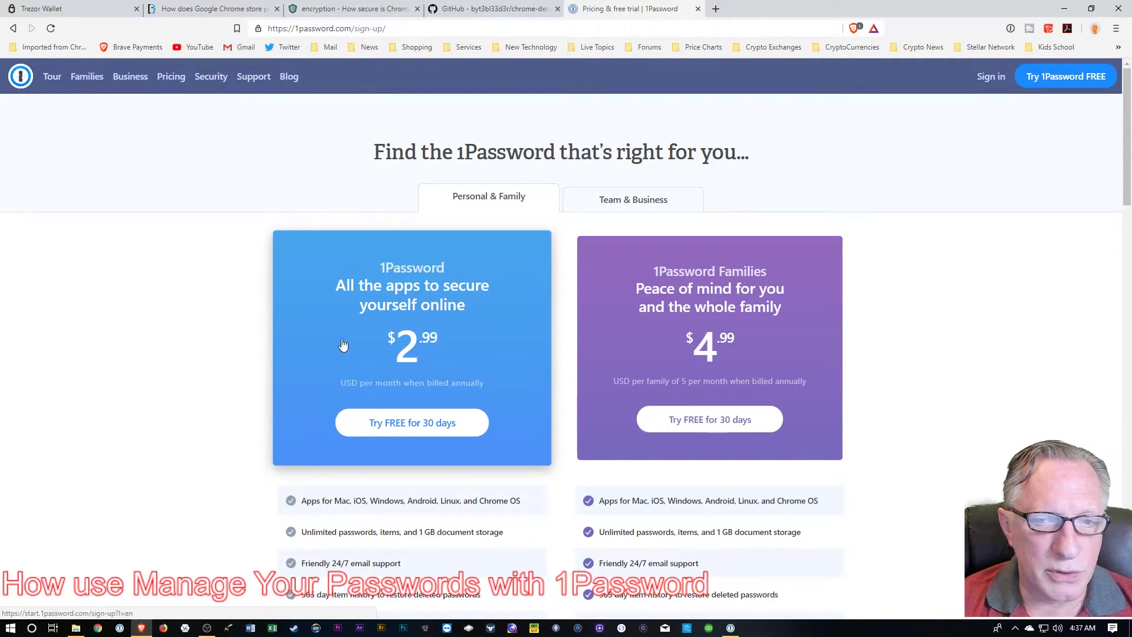
{"action": "scroll", "coordinate": [226, 429], "scroll_direction": "down", "scroll_amount": 1}
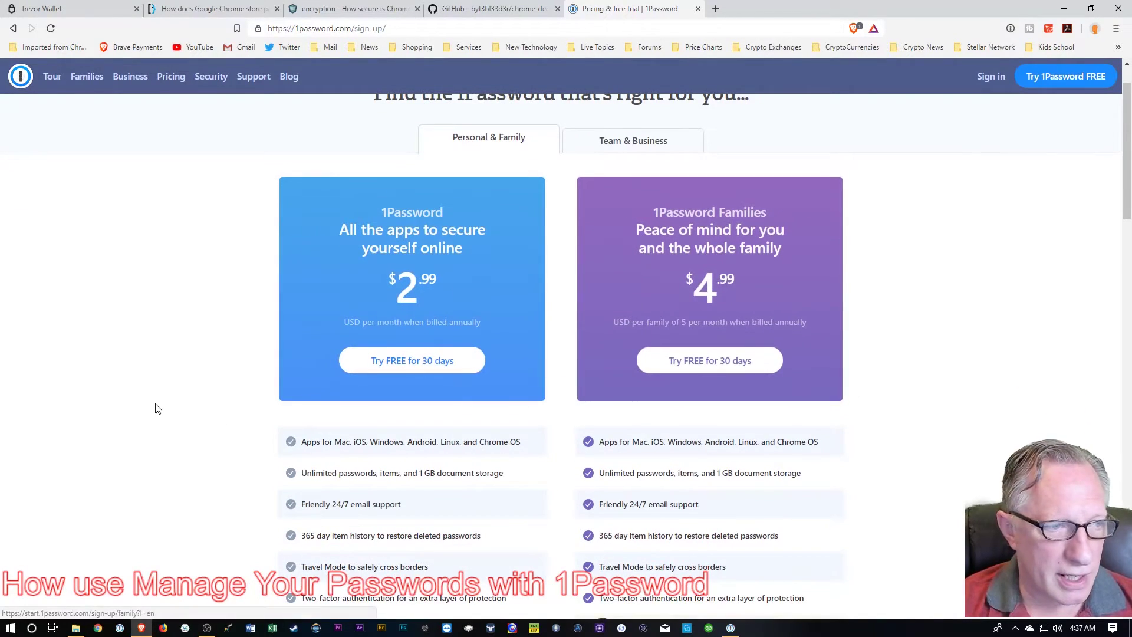
{"action": "scroll", "coordinate": [118, 433], "scroll_direction": "up", "scroll_amount": 1}
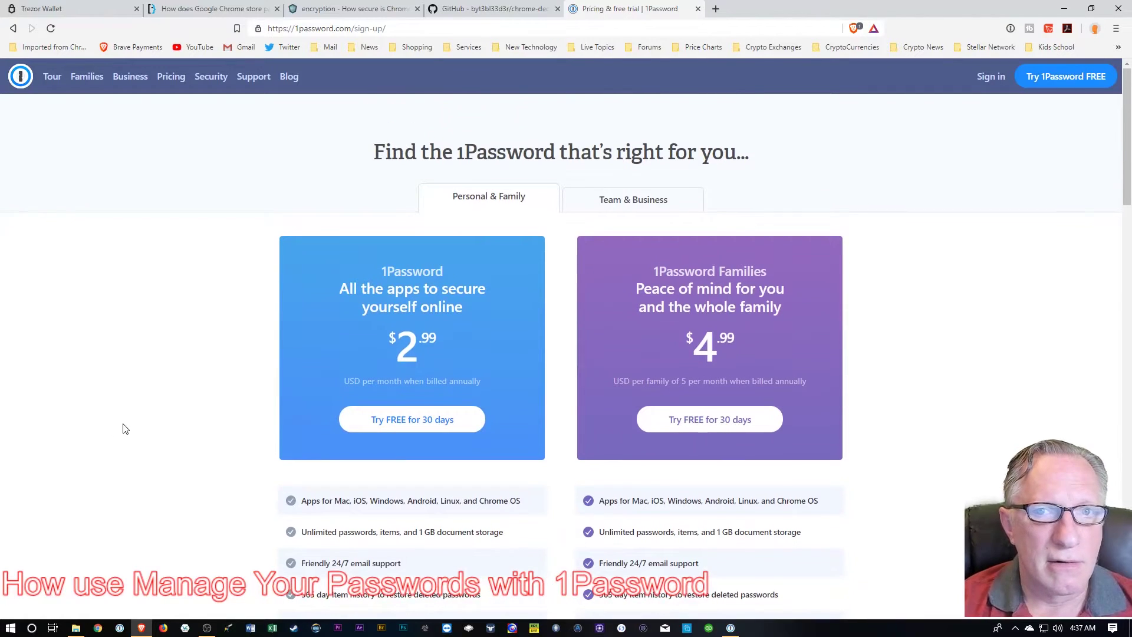
{"action": "scroll", "coordinate": [123, 432], "scroll_direction": "down", "scroll_amount": 2}
{"action": "scroll", "coordinate": [122, 427], "scroll_direction": "up", "scroll_amount": 2}
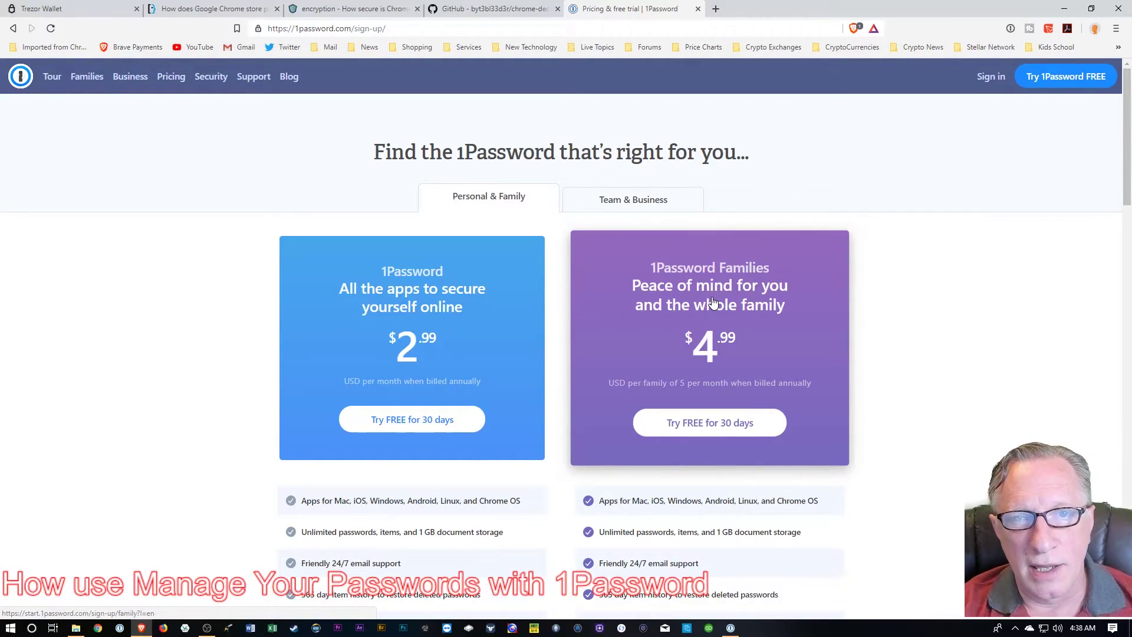
Sign in to the 1Password account by filling the extension's saved 1Password Account login
{"action": "left_click", "coordinate": [991, 77]}
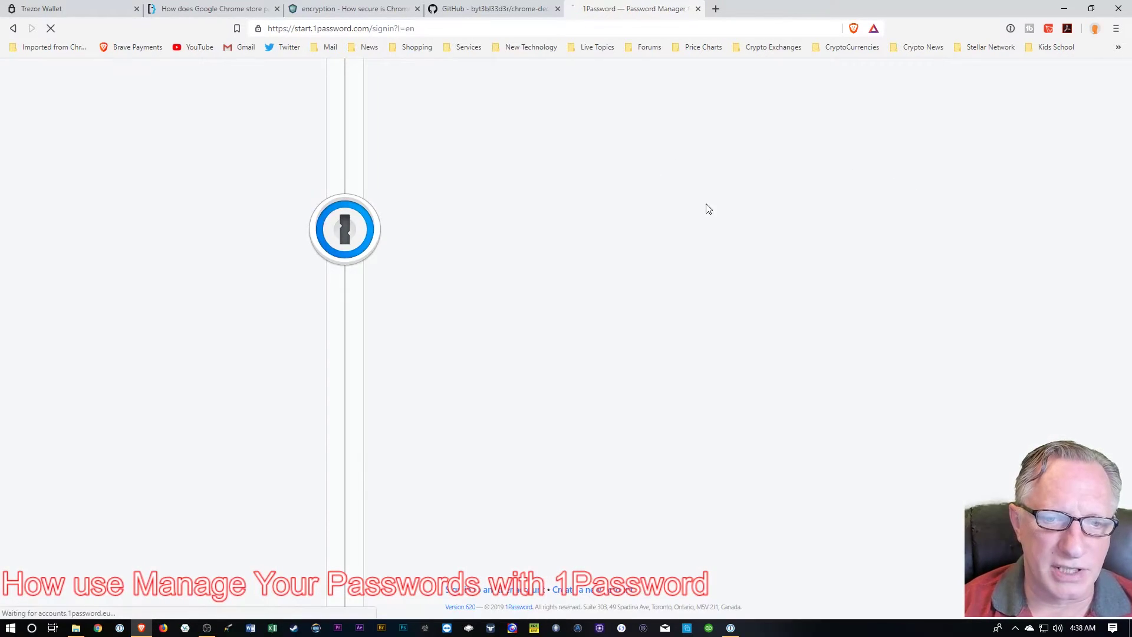
{"action": "left_click", "coordinate": [1011, 29]}
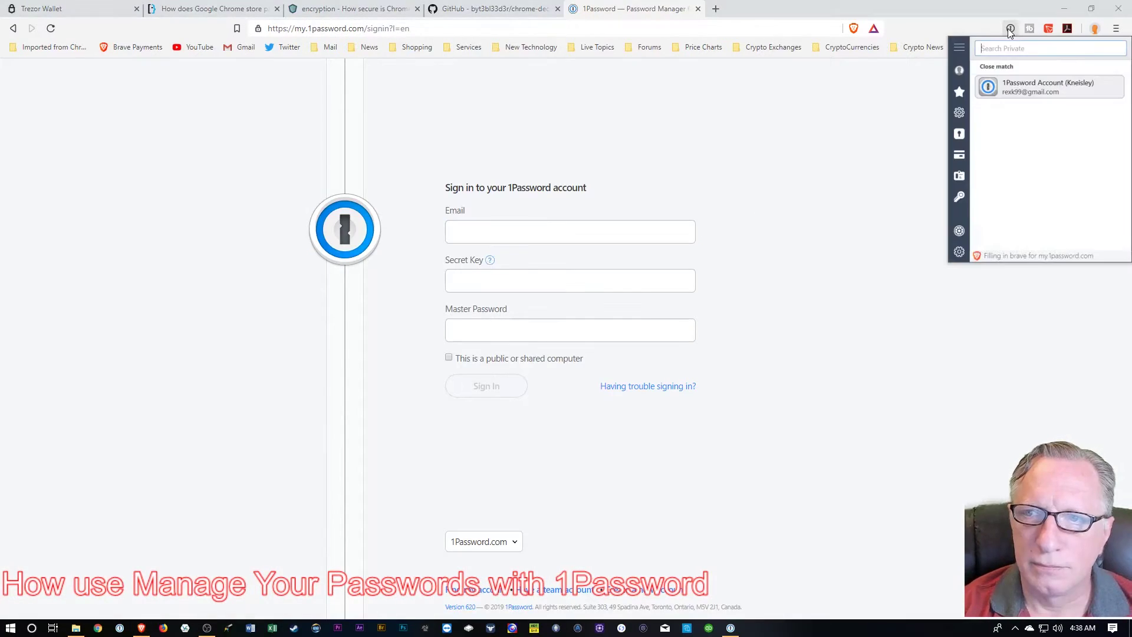
{"action": "left_click", "coordinate": [1021, 87]}
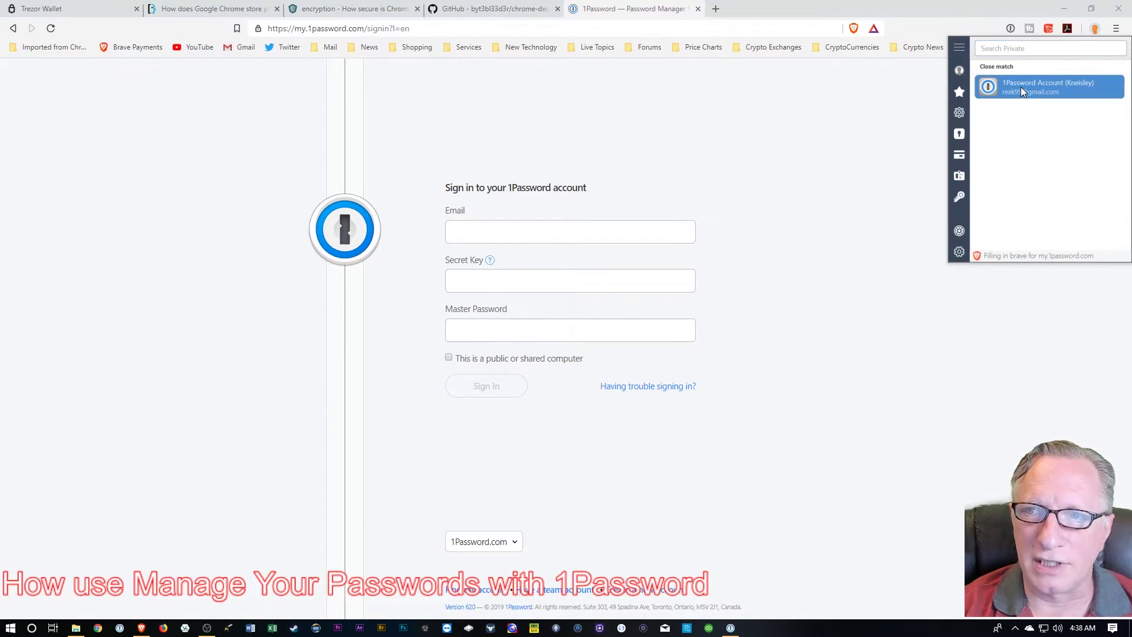
{"action": "left_click", "coordinate": [1029, 86]}
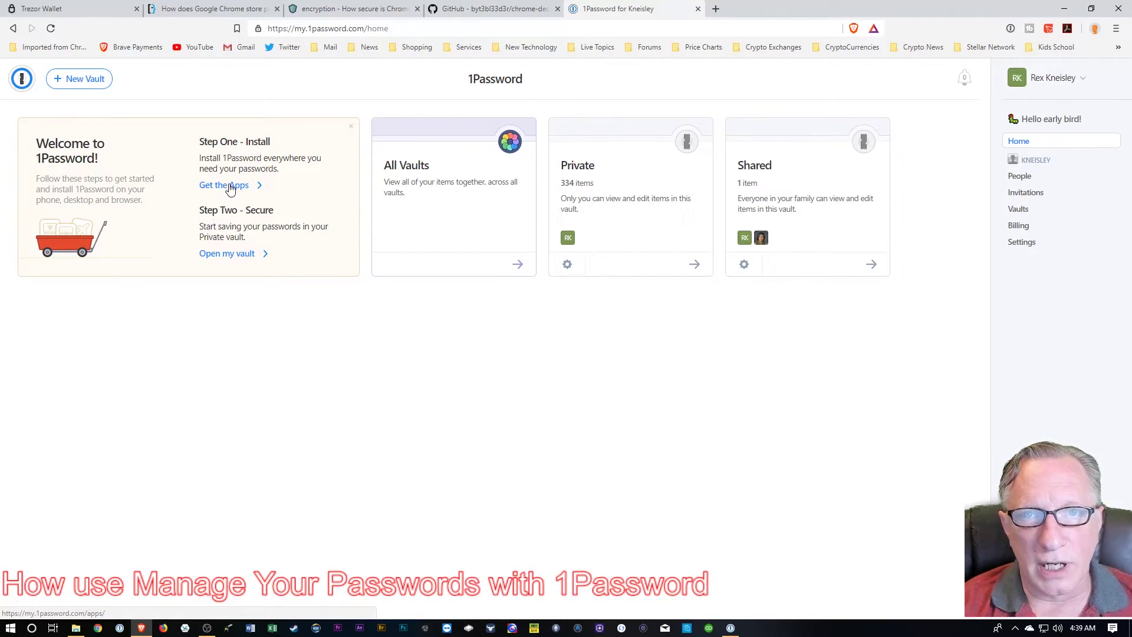
Download and save the 1PasswordSetup-7.3.657 Windows installer from the Get the Apps page
{"action": "left_click", "coordinate": [227, 187]}
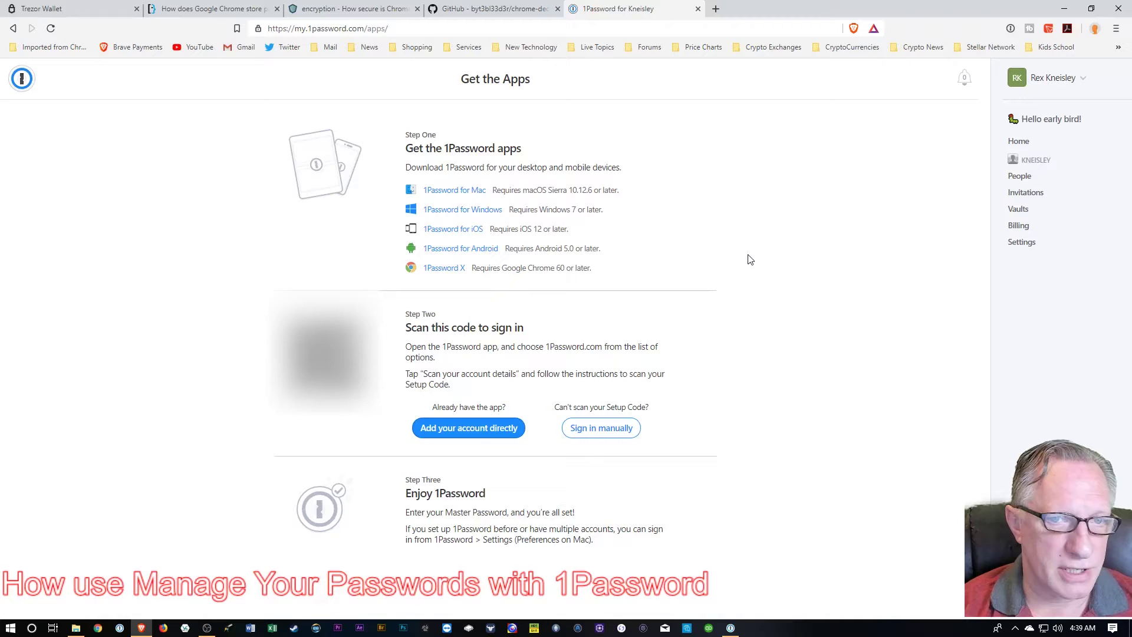
{"action": "left_click", "coordinate": [453, 216]}
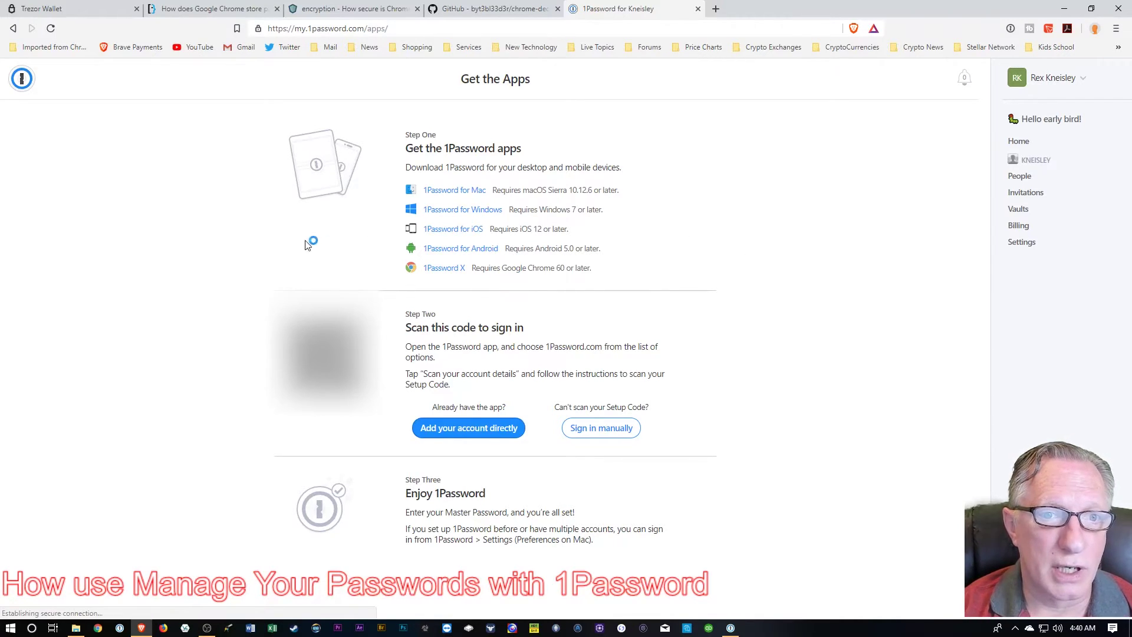
{"action": "left_click", "coordinate": [655, 394]}
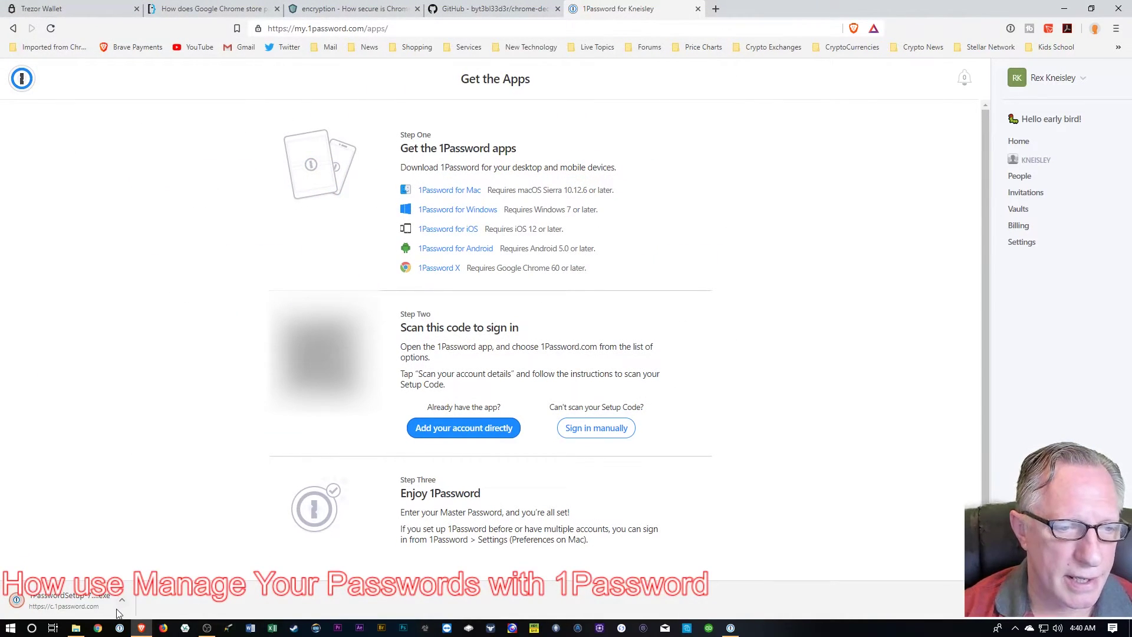
{"action": "left_click", "coordinate": [121, 601]}
Show the installer in Downloads and run 1PasswordSetup-7.3.657 to install and launch 1Password
{"action": "left_click", "coordinate": [153, 559]}
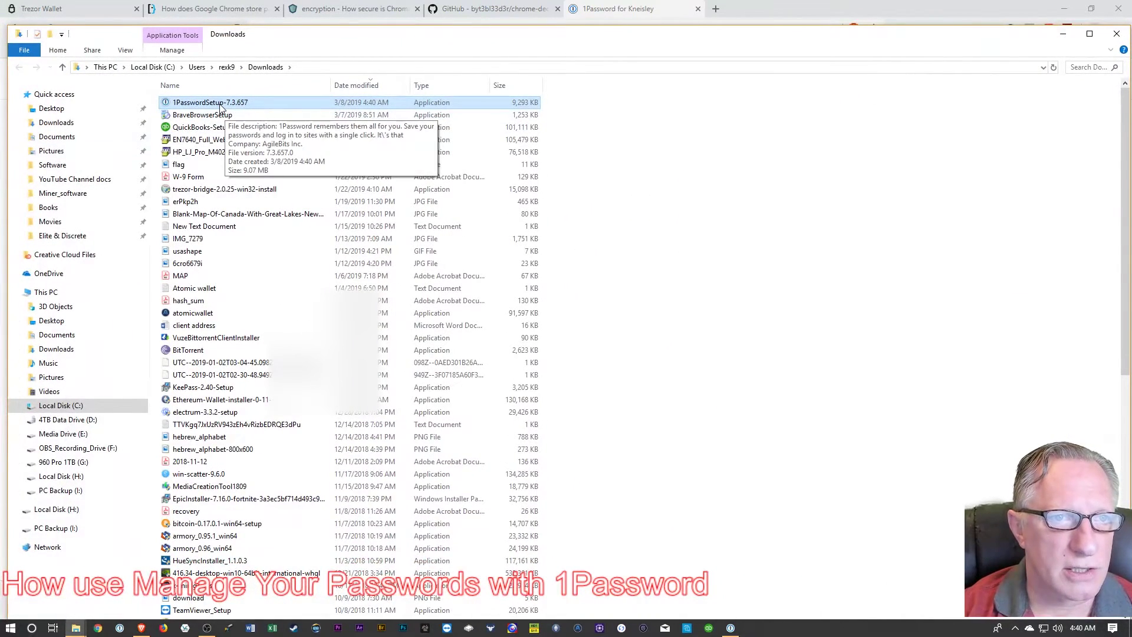
{"action": "double_click", "coordinate": [210, 103]}
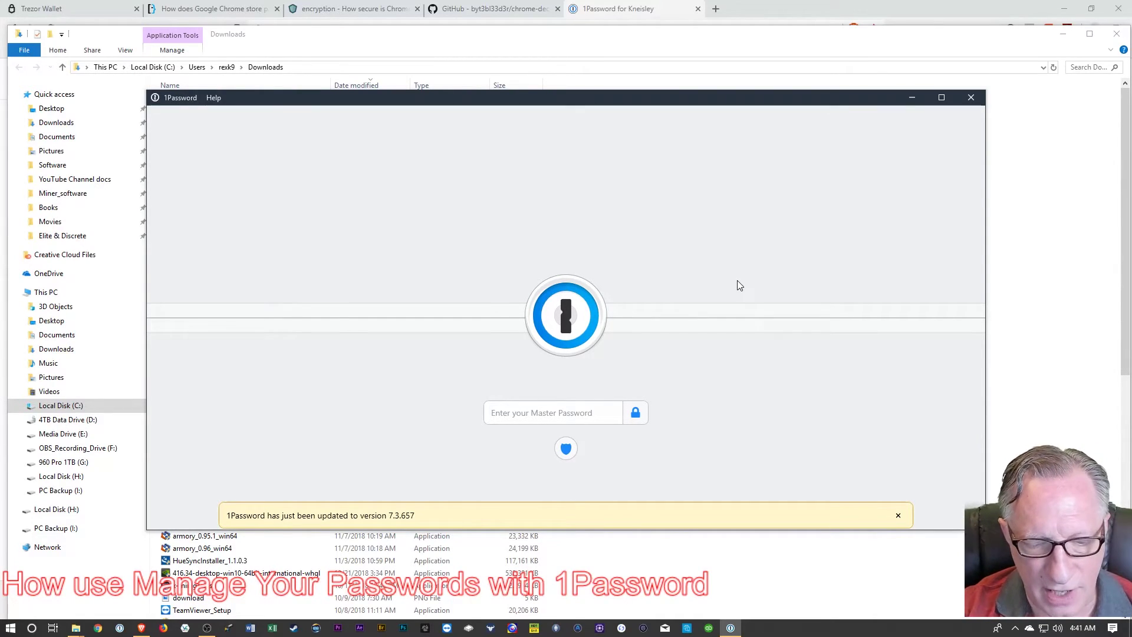
Unlock 1Password with the master password and minimize File Explorer and Brave
{"action": "type", "text": "•••••••••••••••••••••••••"}
{"action": "key", "text": "Return"}
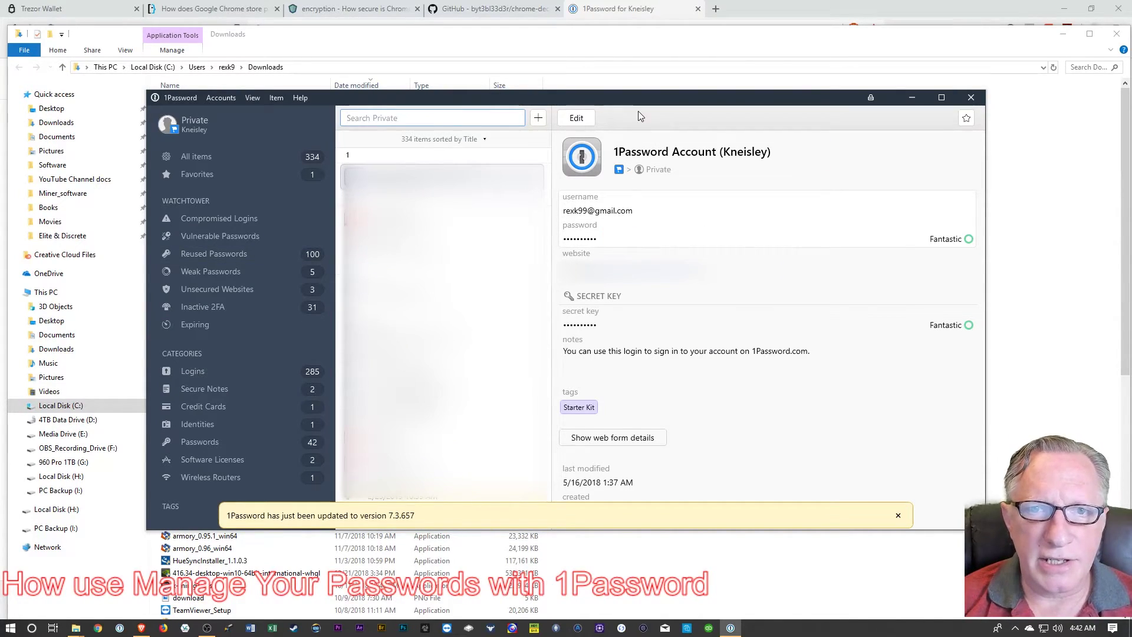
{"action": "left_click", "coordinate": [1063, 34]}
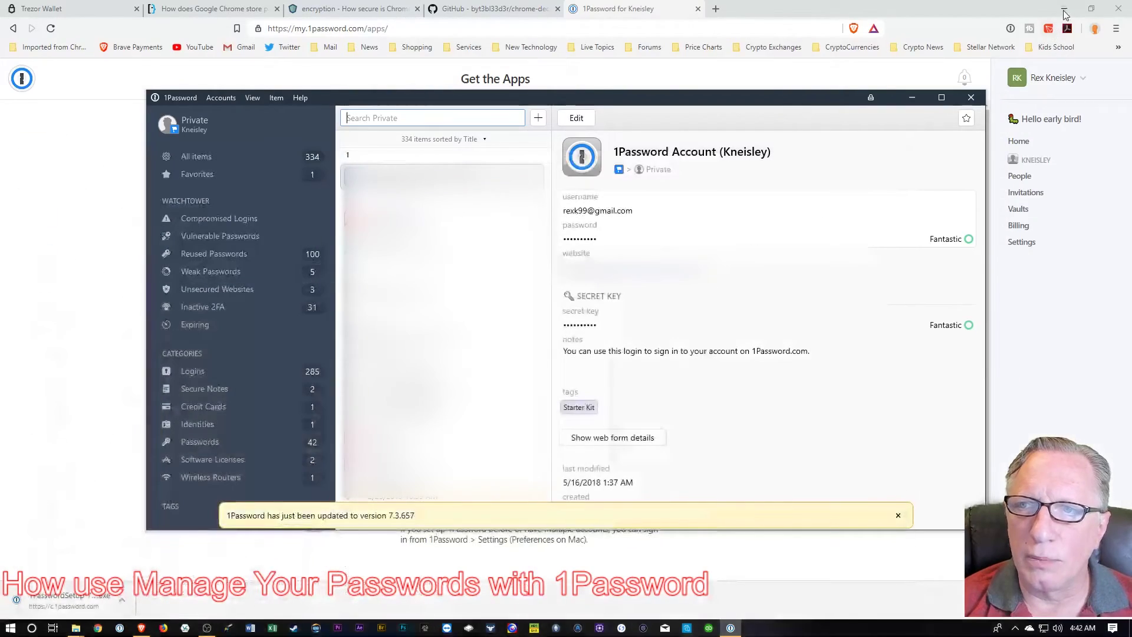
{"action": "left_click", "coordinate": [1063, 8]}
Reposition the 1Password window and dismiss the update notice over the Private vault
{"action": "left_click_drag", "start_coordinate": [880, 114], "coordinate": [851, 80]}
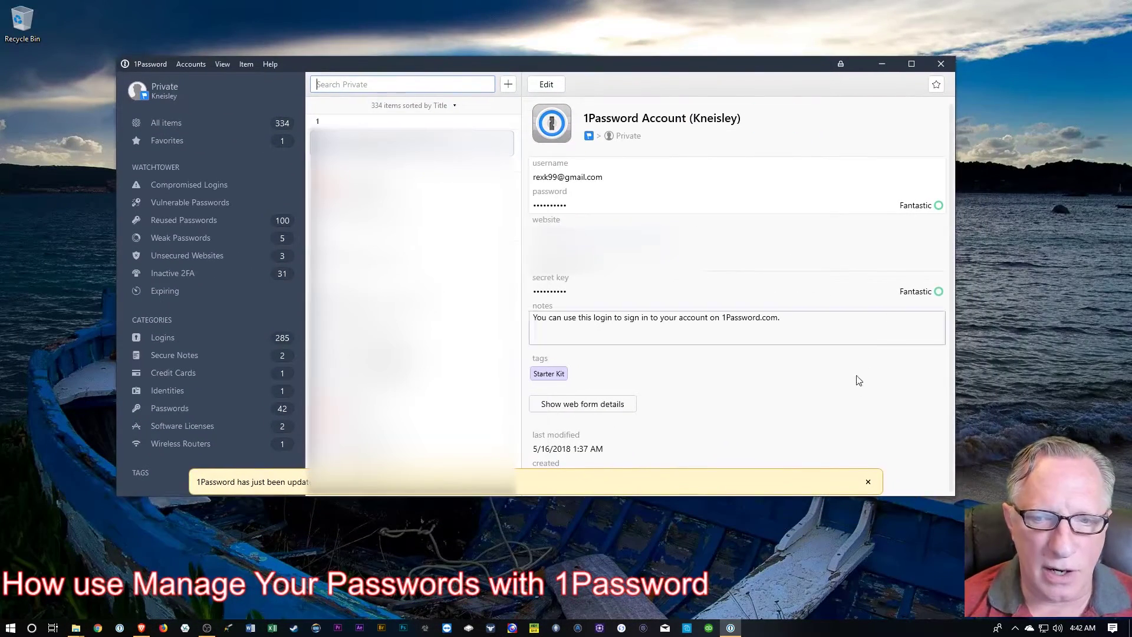
{"action": "left_click", "coordinate": [868, 483]}
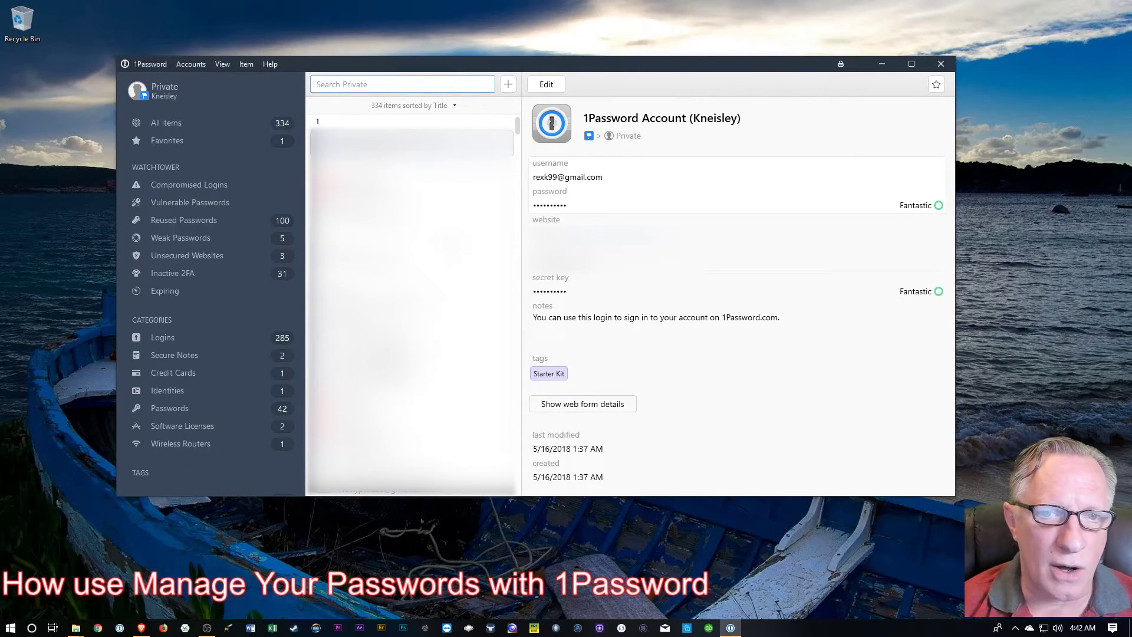
{"action": "scroll", "coordinate": [411, 297], "scroll_direction": "down", "scroll_amount": 1}
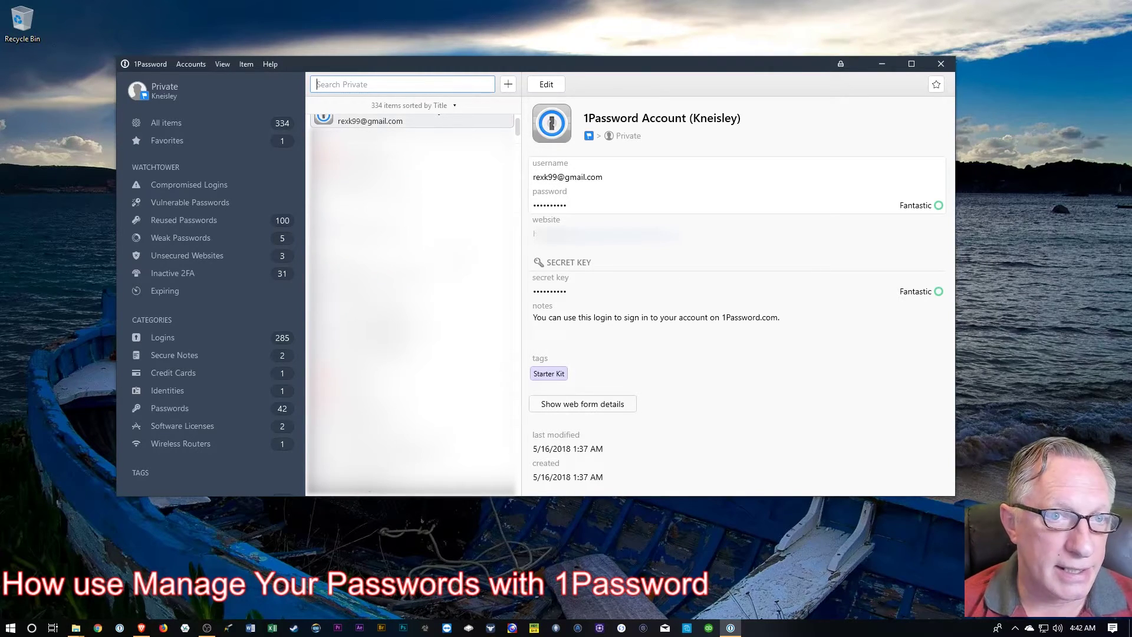
{"action": "scroll", "coordinate": [411, 297], "scroll_direction": "up", "scroll_amount": 1}
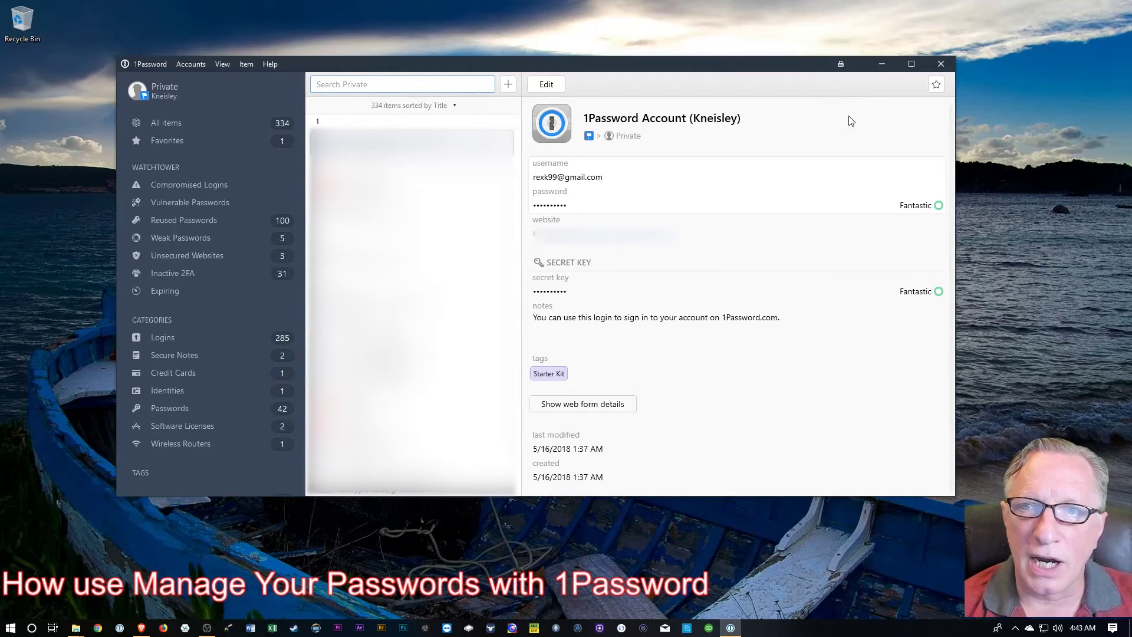
Restore Brave, confirm the 1Password extension shows the account's saved logins, then minimize everything
{"action": "left_click", "coordinate": [883, 65]}
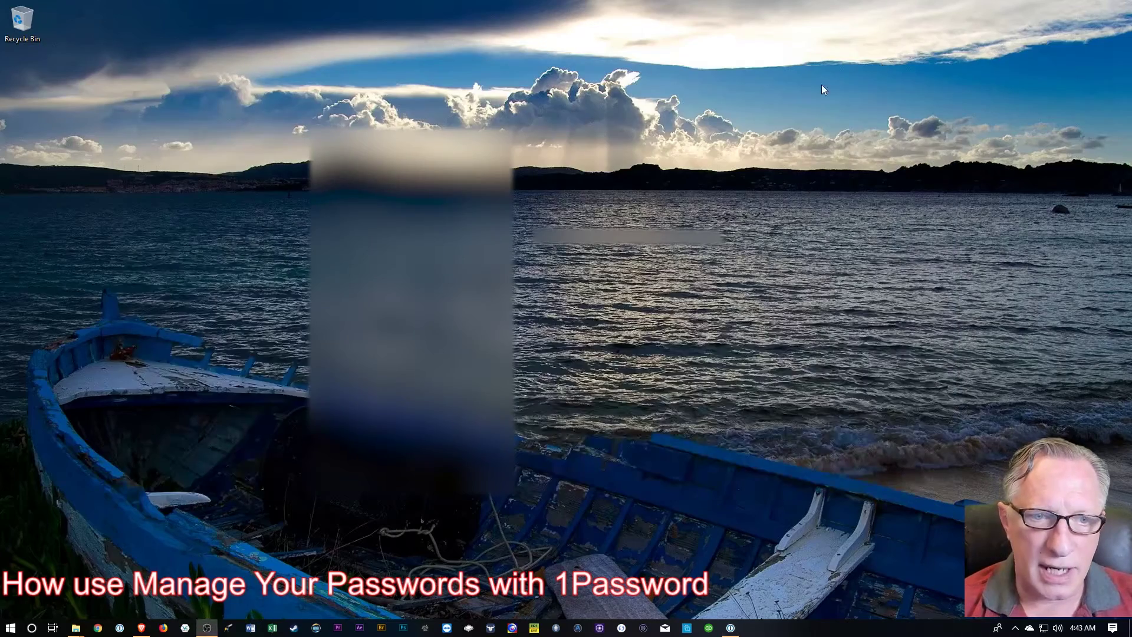
{"action": "left_click", "coordinate": [141, 628]}
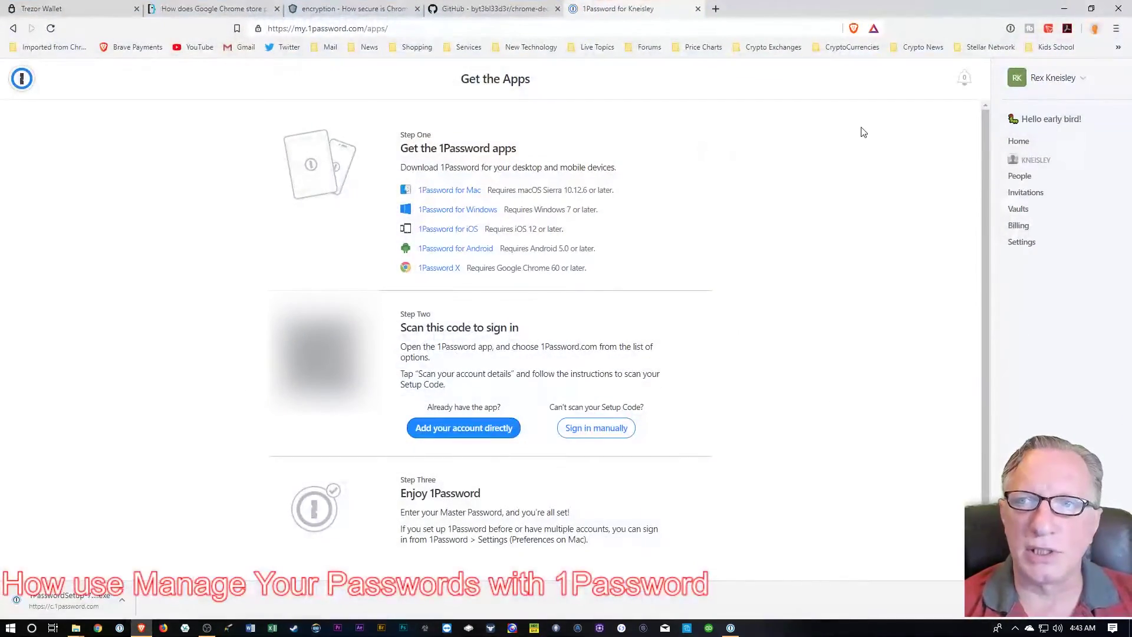
{"action": "left_click", "coordinate": [1012, 30]}
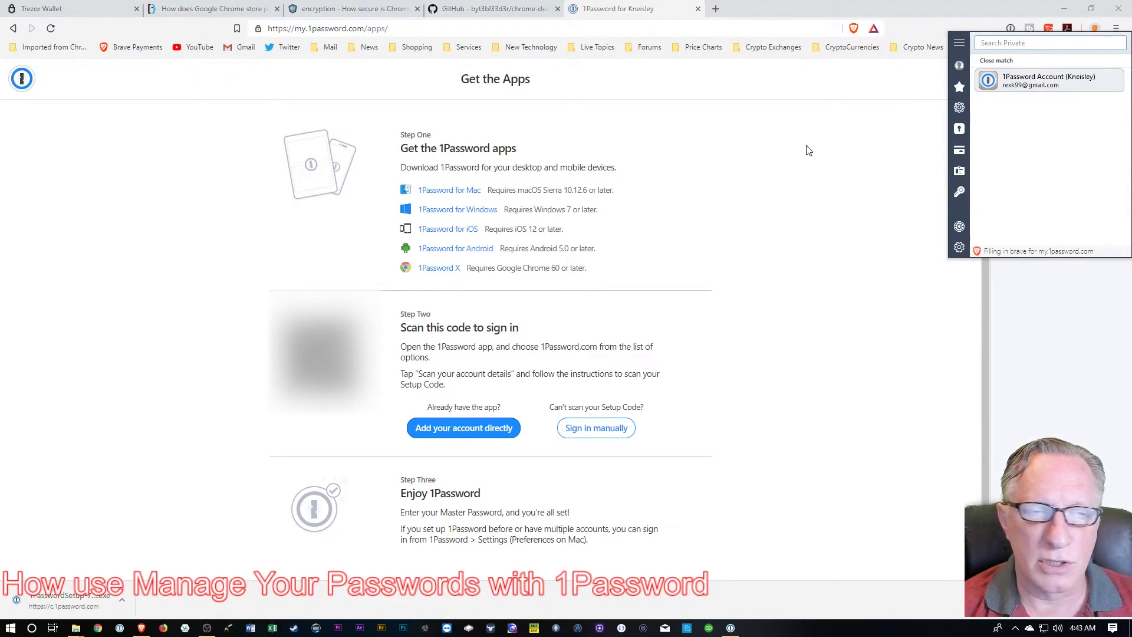
{"action": "left_click", "coordinate": [930, 12]}
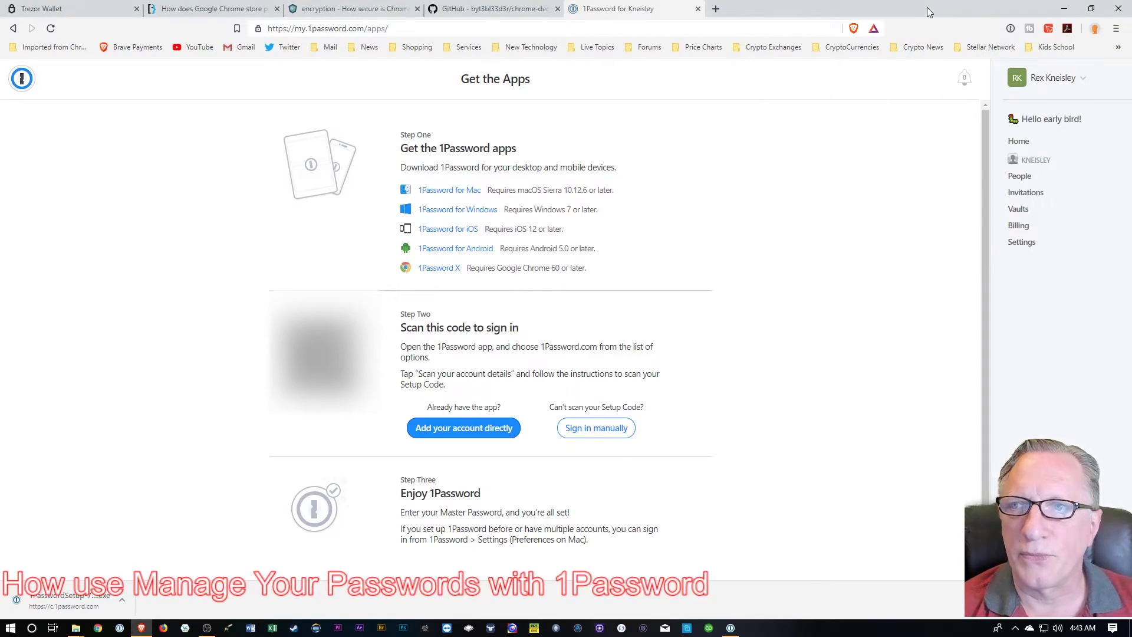
{"action": "left_click", "coordinate": [1065, 9]}
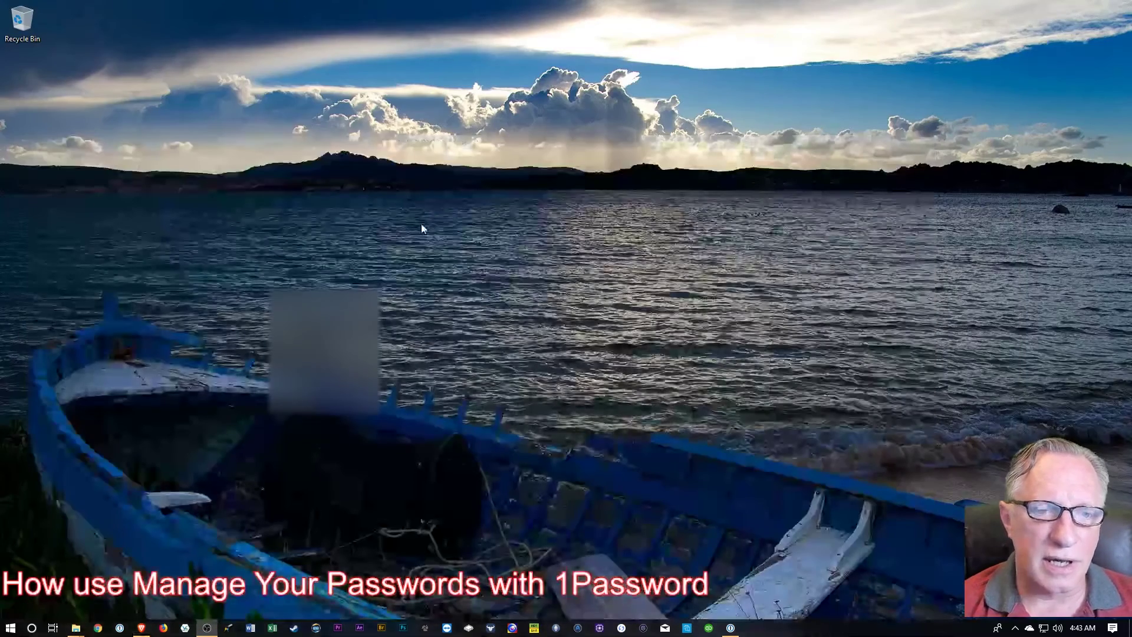
Reopen 1Password, open the Adobe login item, copy its password, and minimize the app
{"action": "left_click", "coordinate": [120, 630]}
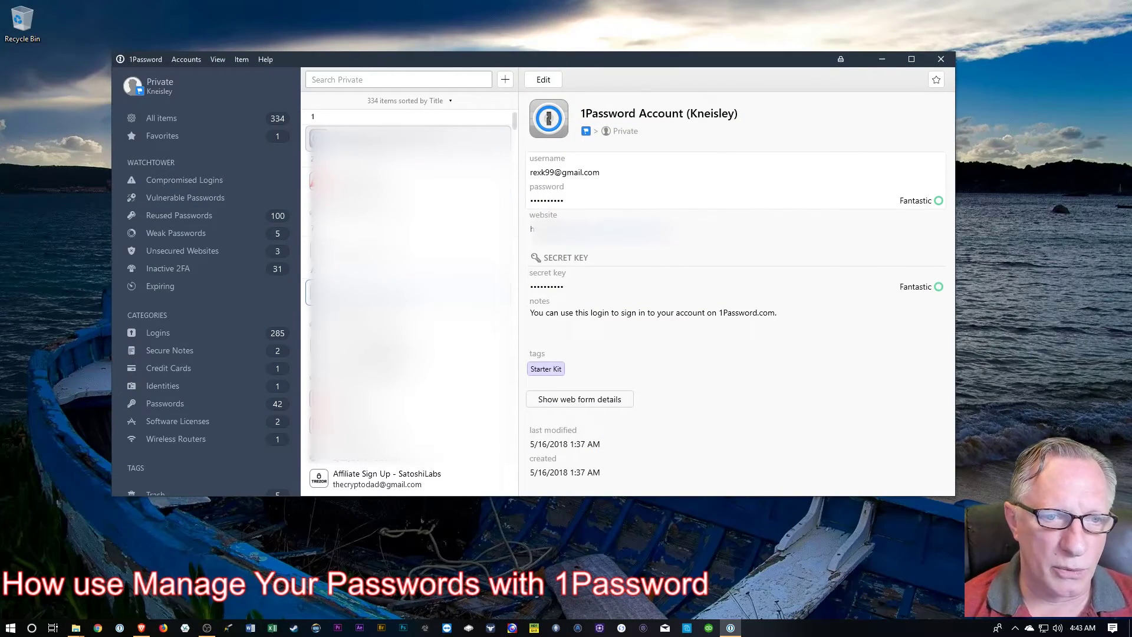
{"action": "left_click", "coordinate": [406, 398]}
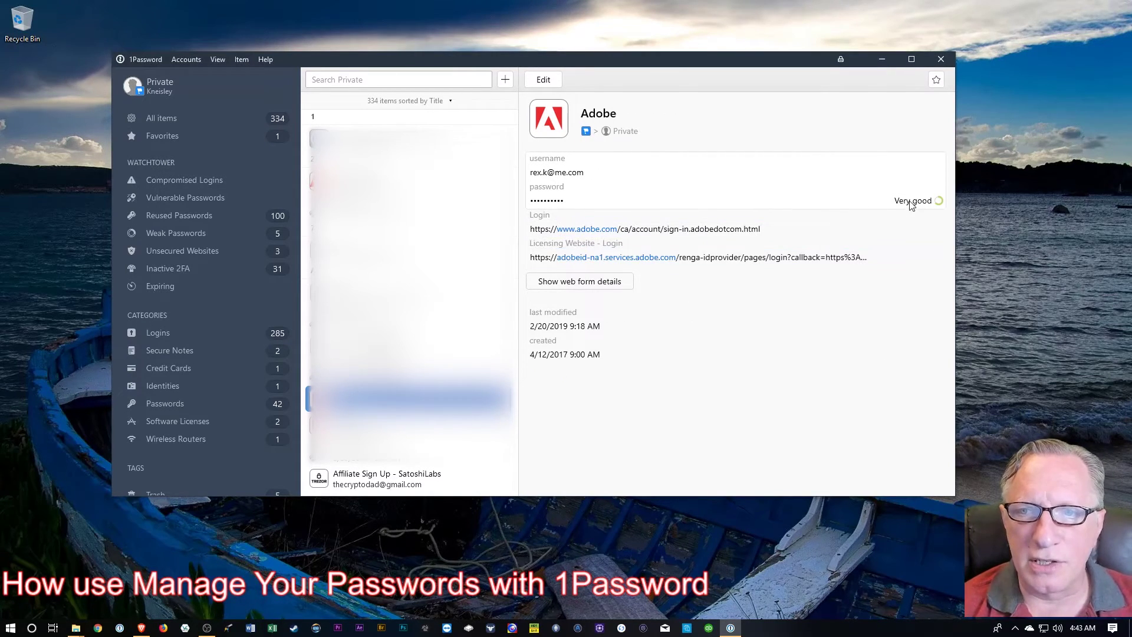
{"action": "mouse_move", "coordinate": [552, 206]}
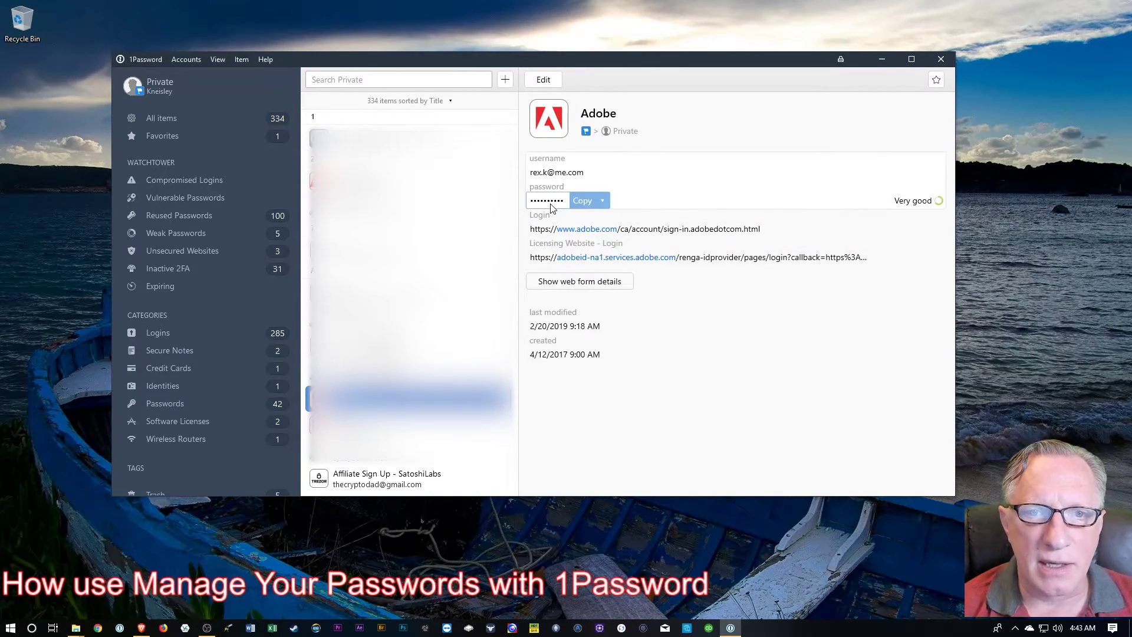
{"action": "left_click", "coordinate": [582, 203]}
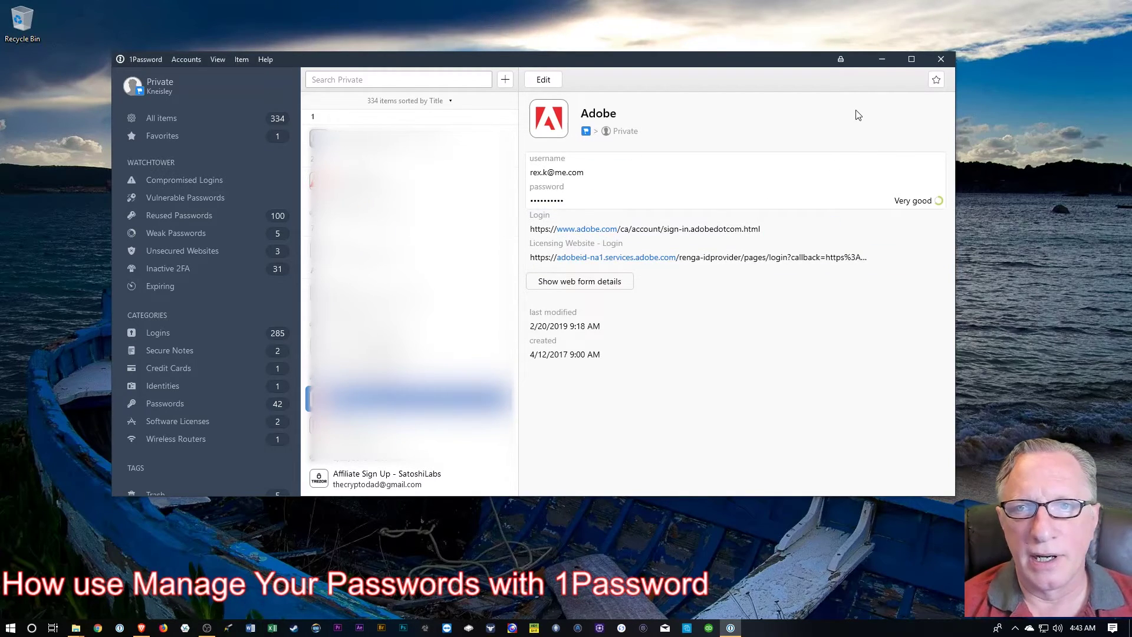
{"action": "left_click", "coordinate": [883, 61]}
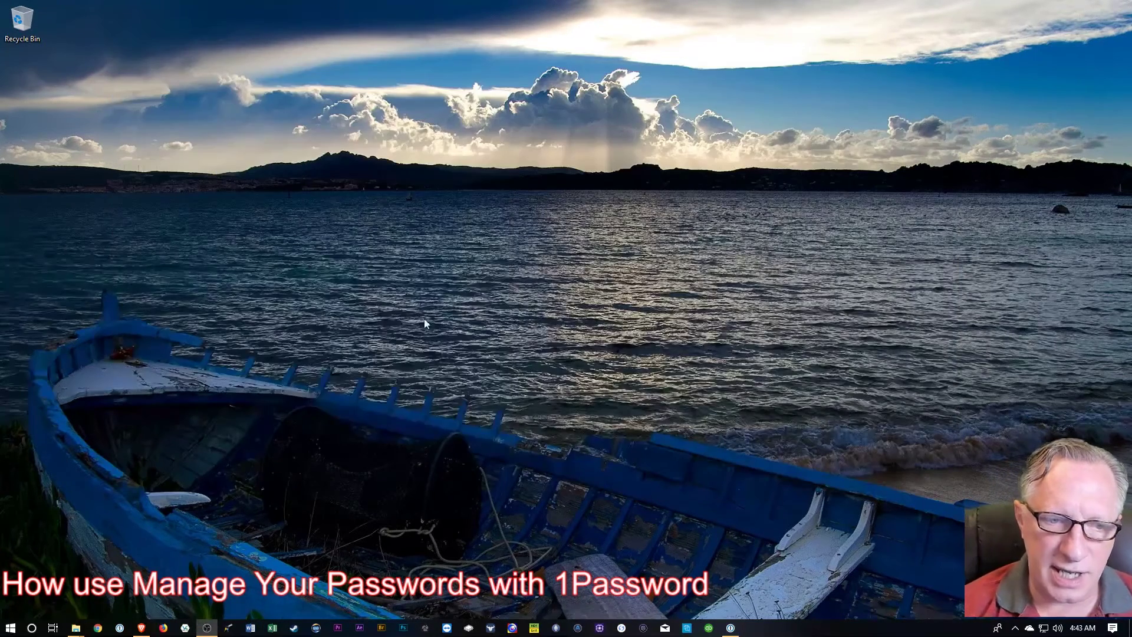
Restore Brave, open a new tab, and reach the Chrome Web Store Extensions page
{"action": "left_click", "coordinate": [145, 626]}
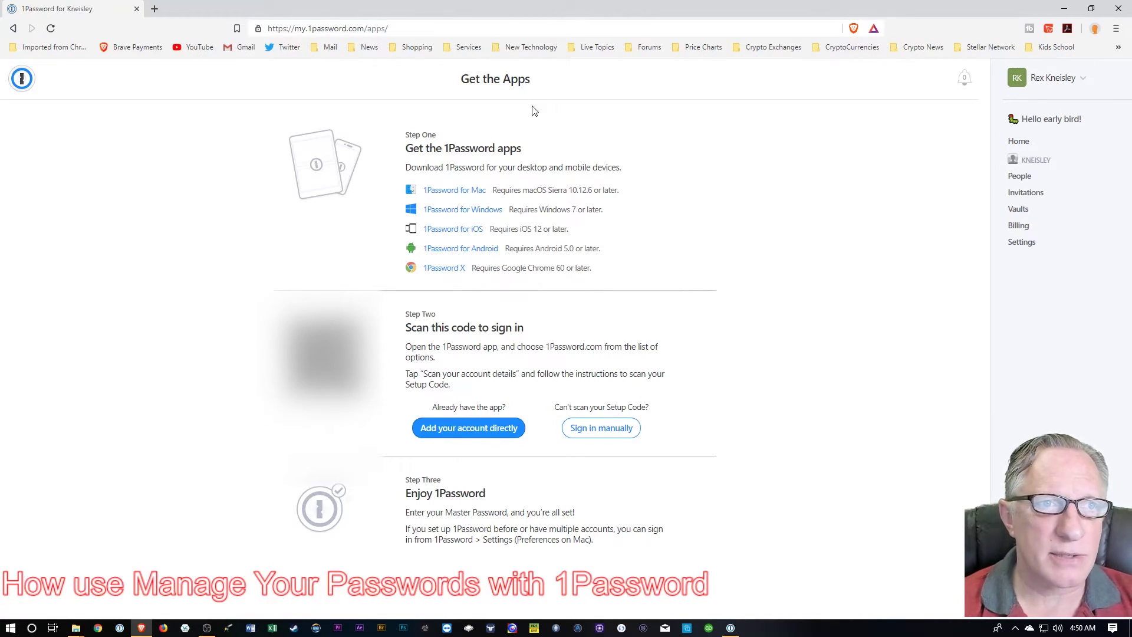
{"action": "left_click", "coordinate": [154, 8]}
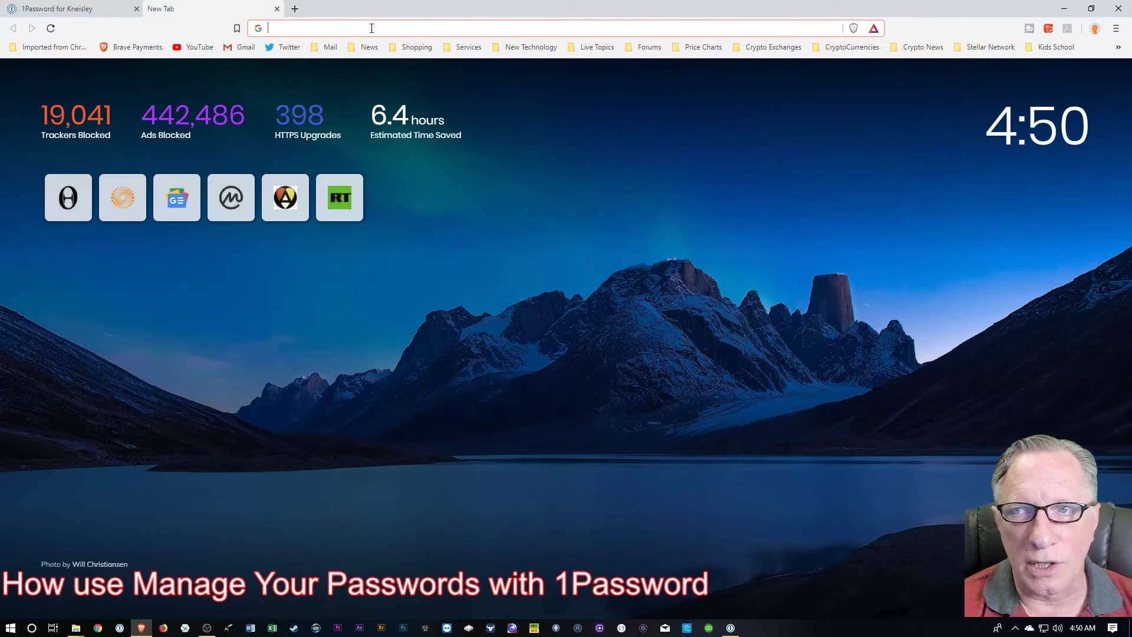
{"action": "left_click", "coordinate": [1116, 28]}
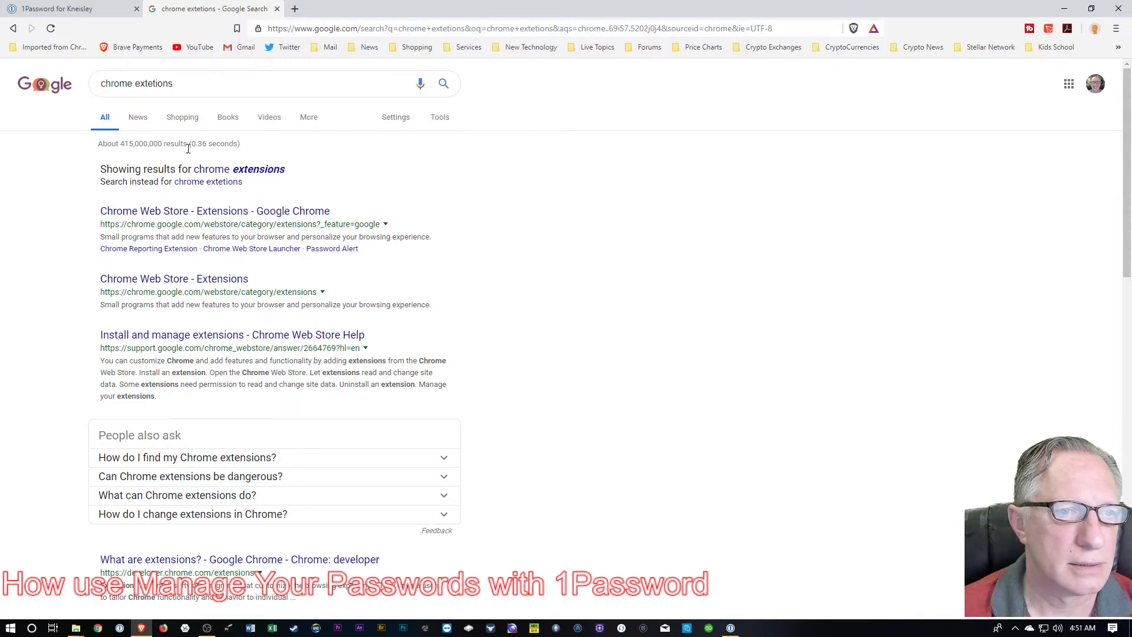
{"action": "left_click", "coordinate": [215, 213]}
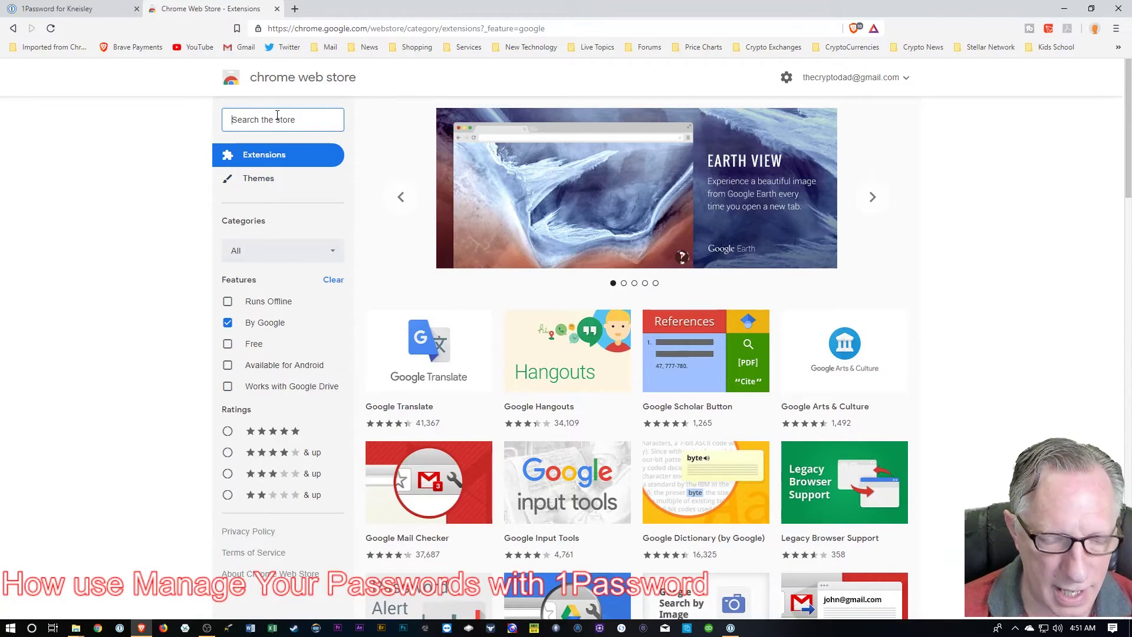
Search the Chrome Web Store for 1password and open the '1Password extension (desktop app required)' page
{"action": "type", "text": "1passo"}
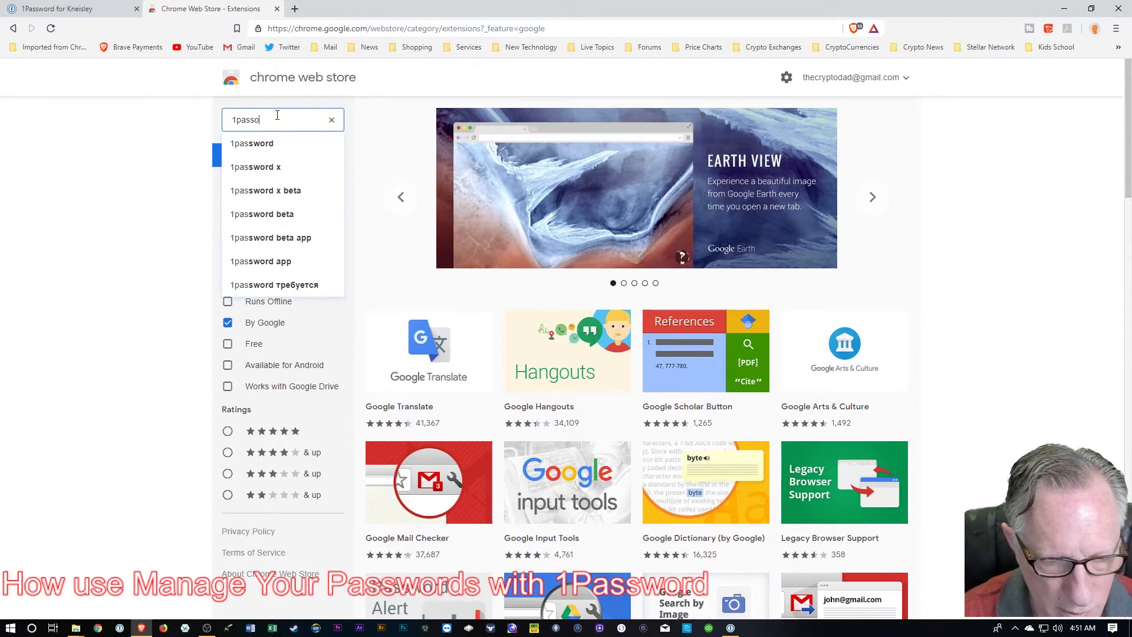
{"action": "key", "text": "BackSpace"}
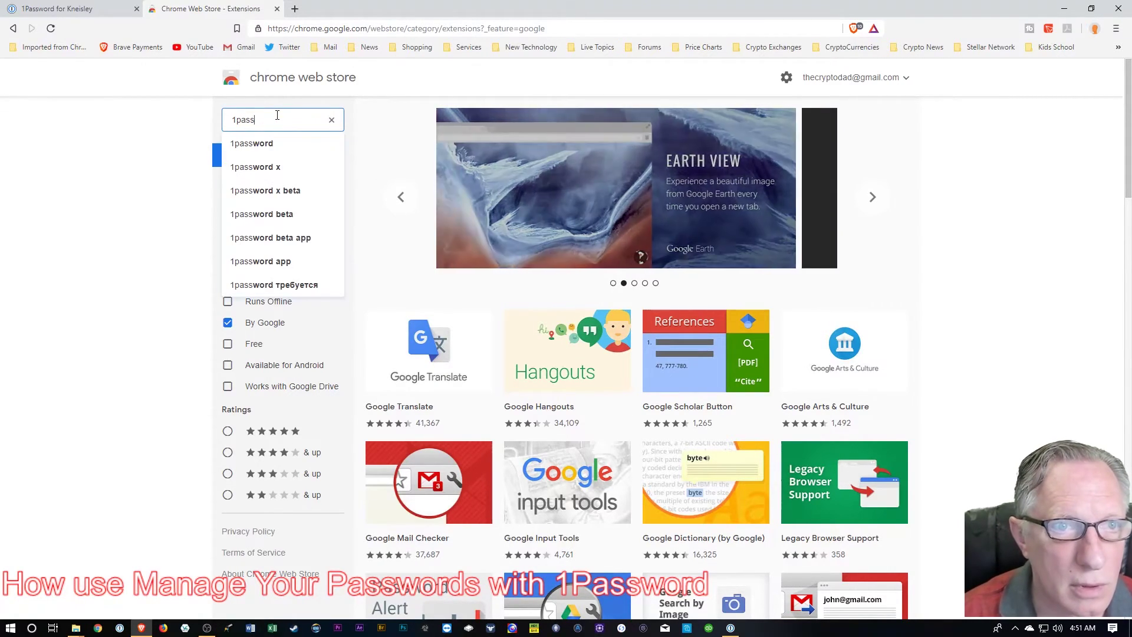
{"action": "left_click", "coordinate": [271, 142]}
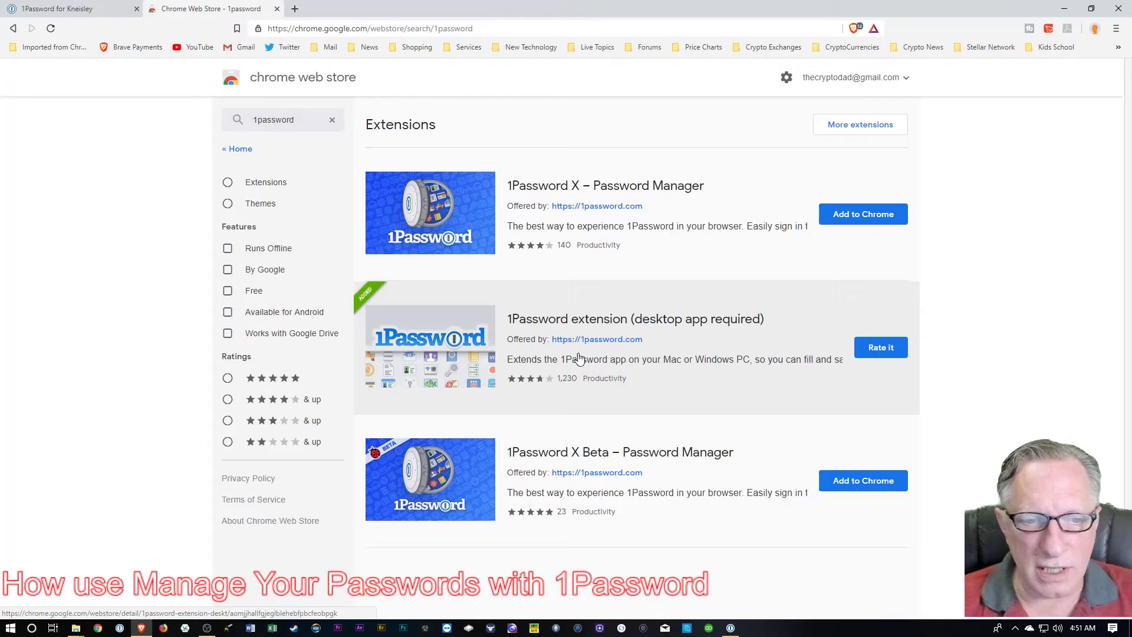
{"action": "left_click", "coordinate": [730, 628]}
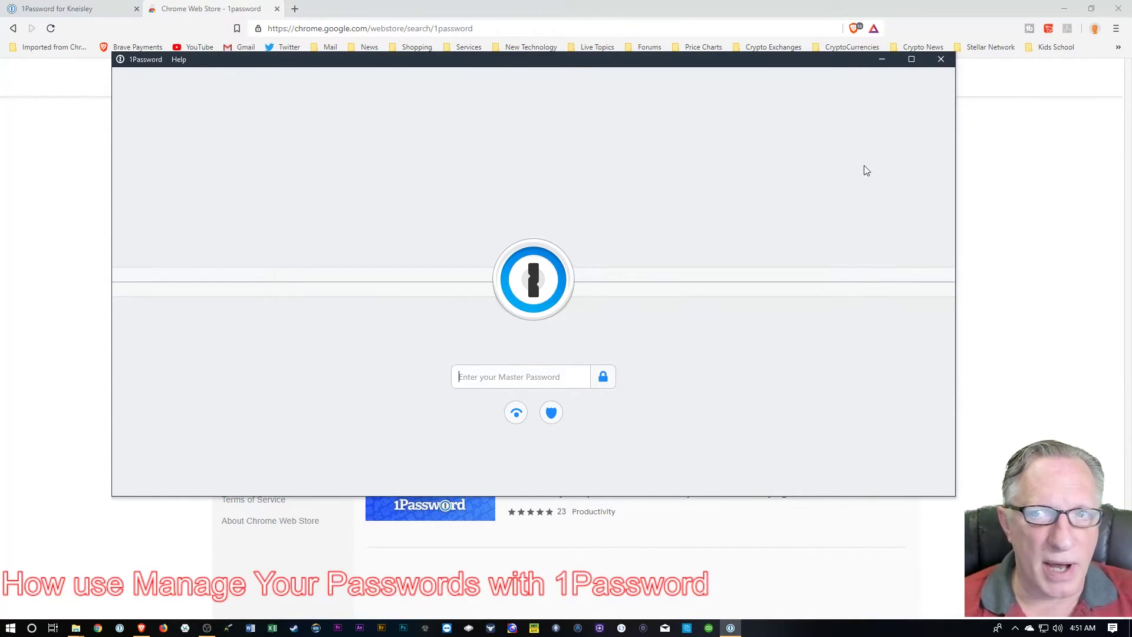
{"action": "left_click", "coordinate": [882, 61]}
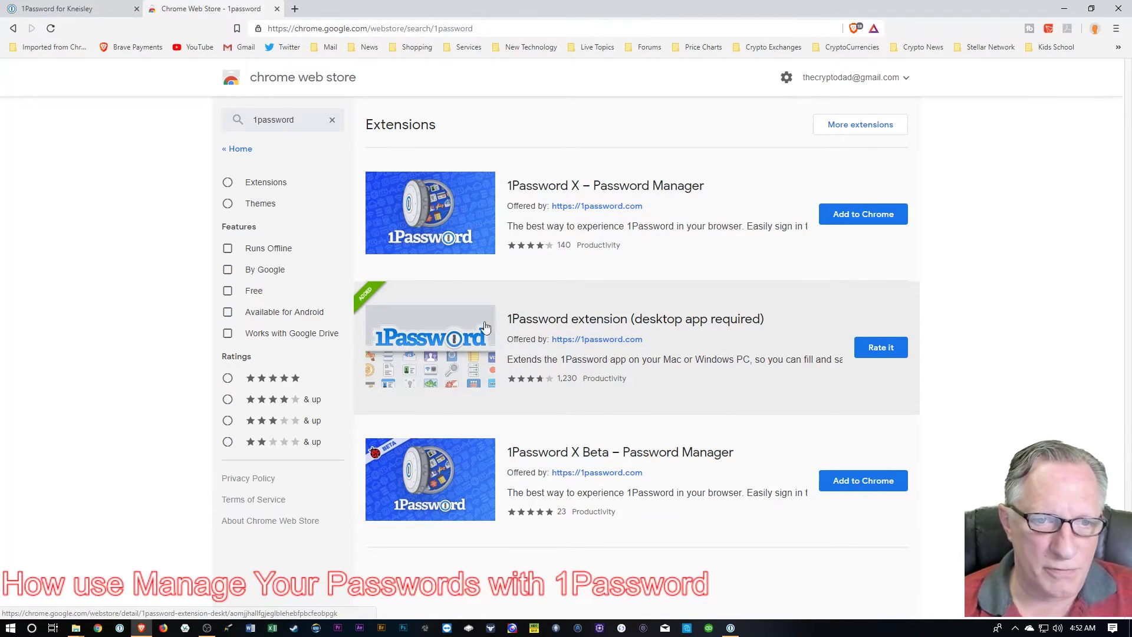
{"action": "left_click", "coordinate": [449, 333]}
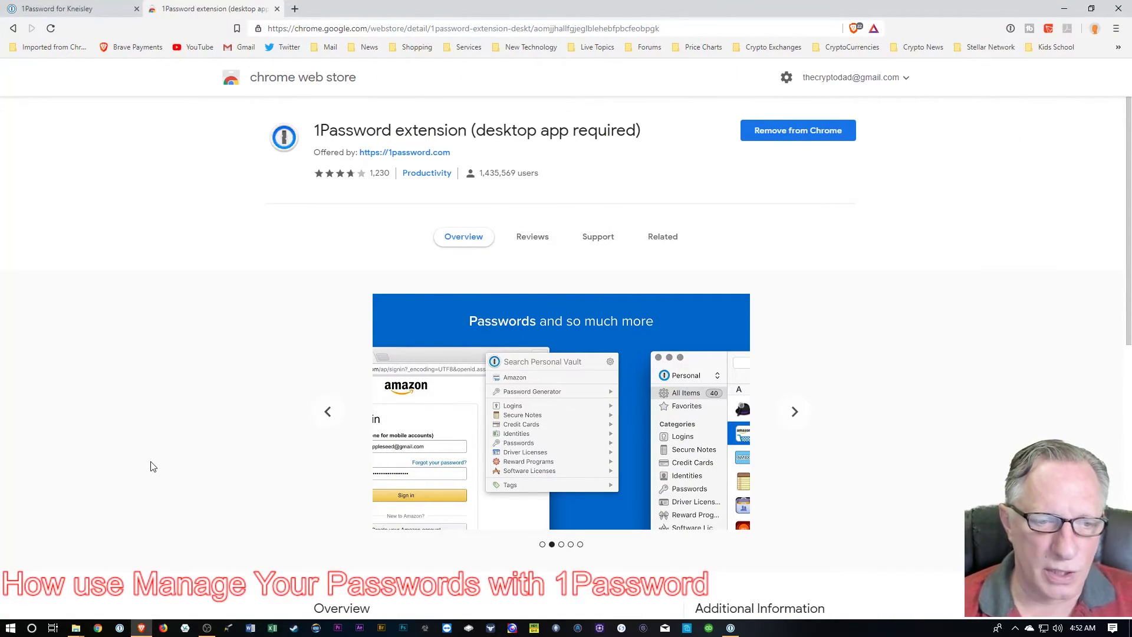
Restore the locked 1Password window from the taskbar so it asks for the Master Password
{"action": "mouse_move", "coordinate": [730, 630]}
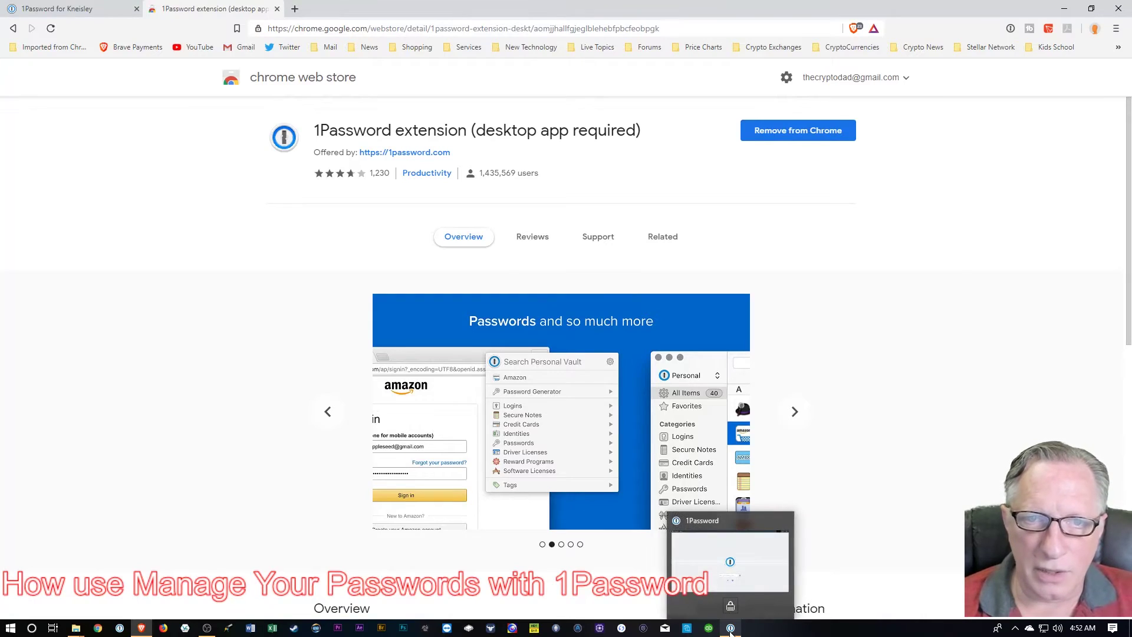
{"action": "left_click", "coordinate": [727, 562]}
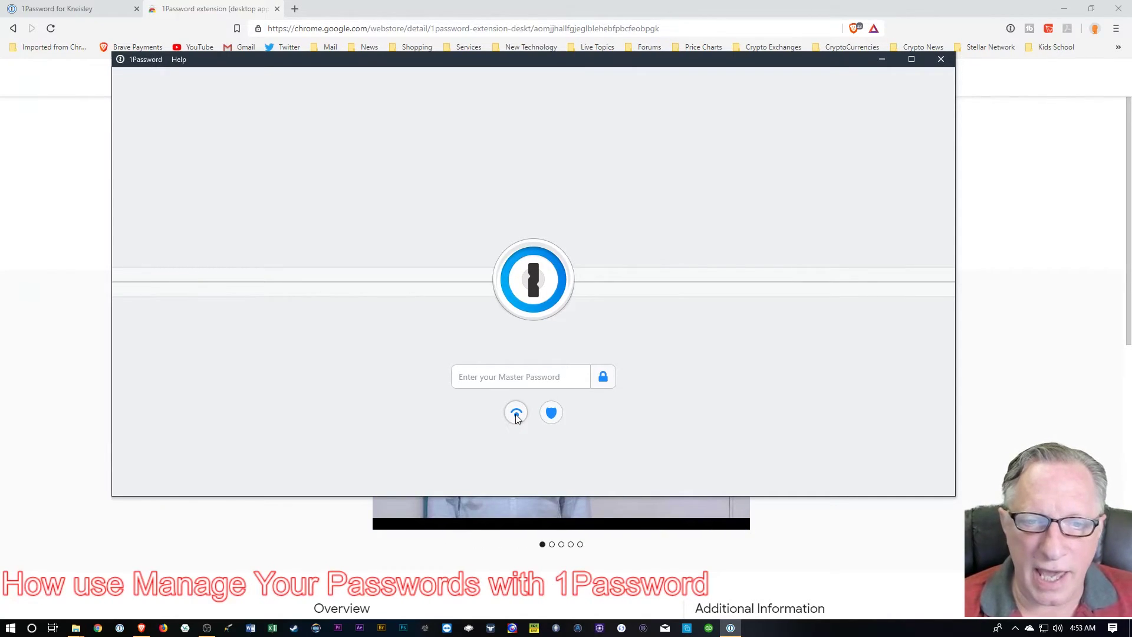
Unlock the vault with Windows Hello fingerprint after briefly trying PIN, then minimize 1Password
{"action": "left_click", "coordinate": [516, 414]}
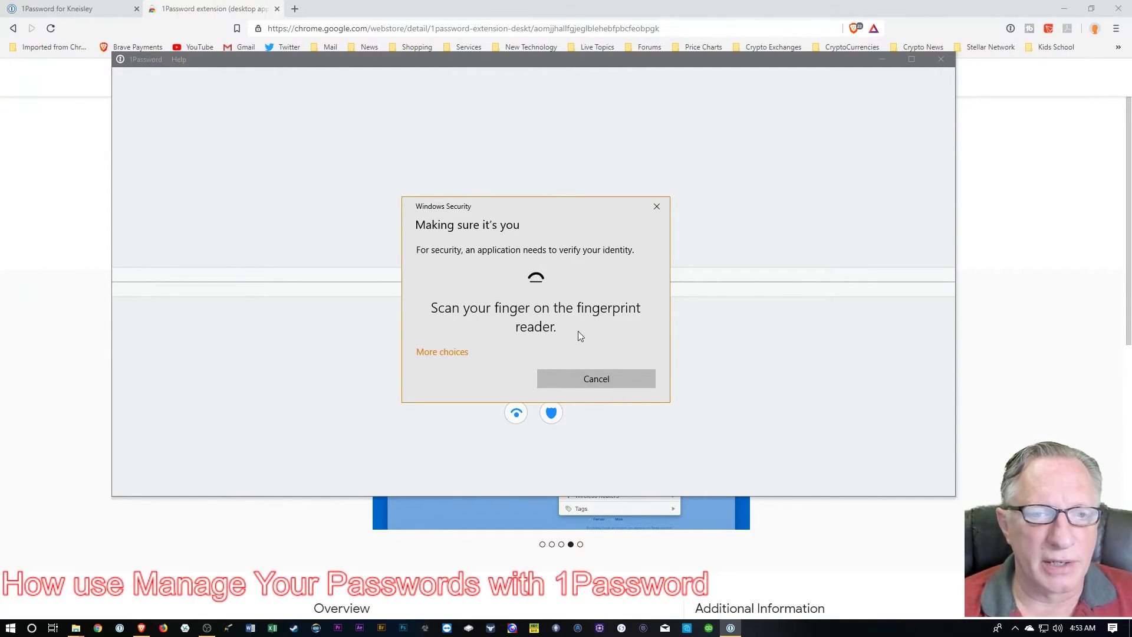
{"action": "left_click", "coordinate": [459, 354]}
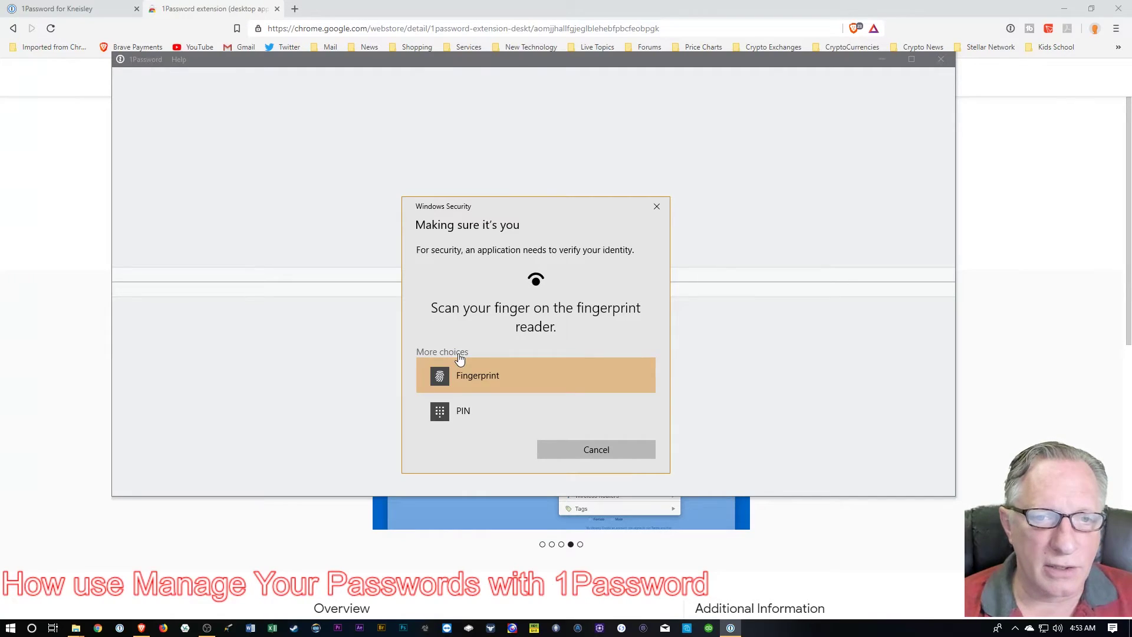
{"action": "left_click", "coordinate": [474, 410]}
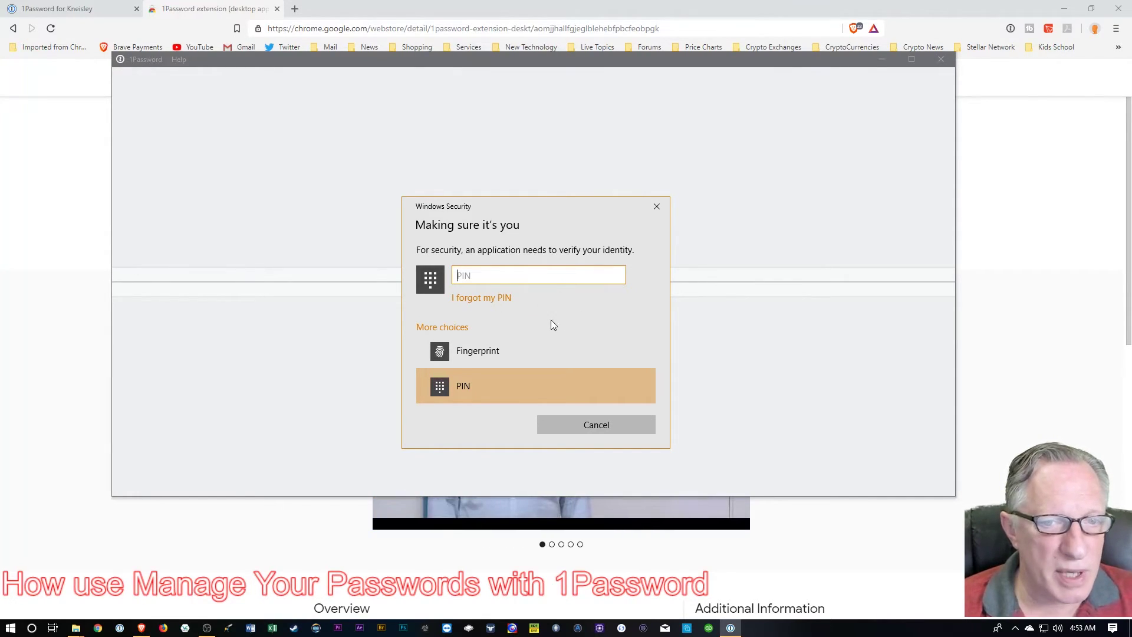
{"action": "left_click", "coordinate": [527, 354]}
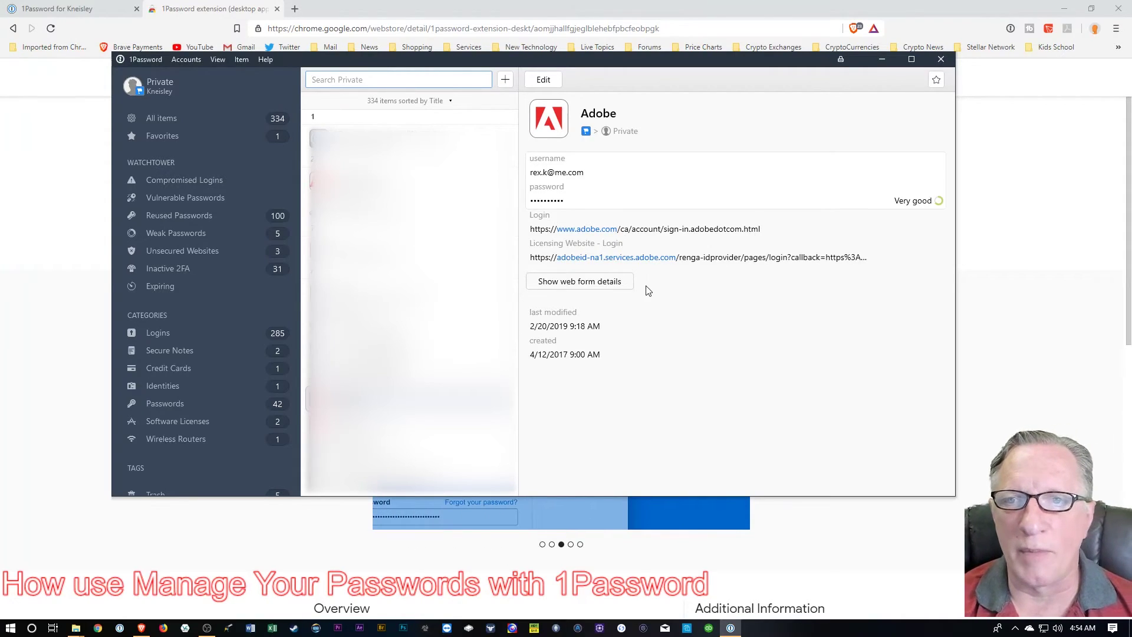
{"action": "left_click", "coordinate": [883, 61]}
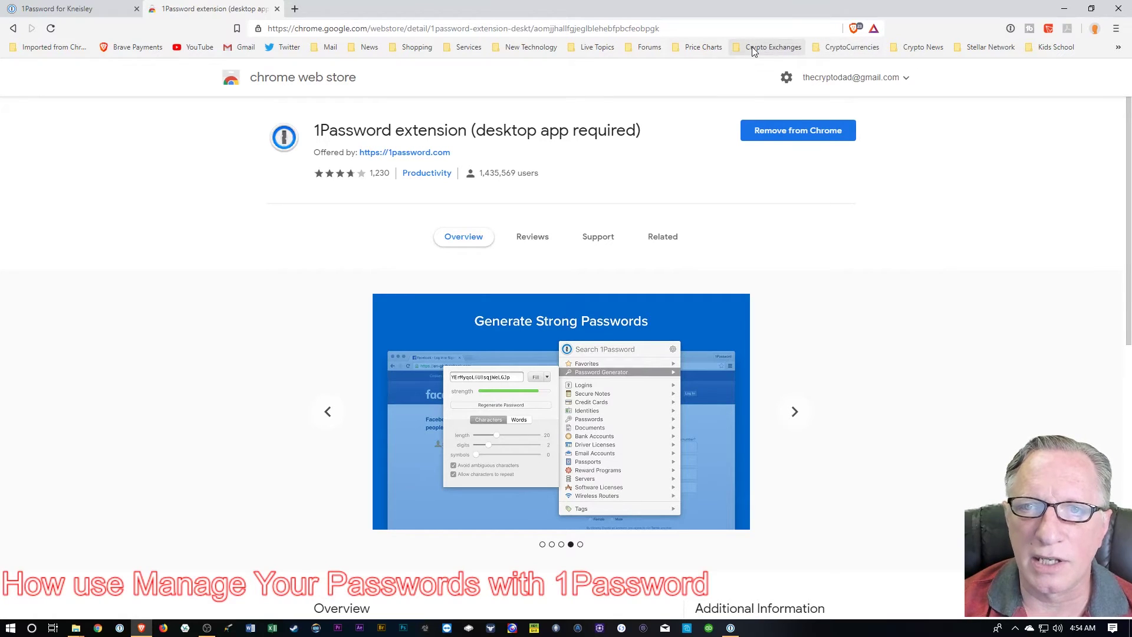
Open Coinbase from the Crypto Exchanges bookmarks and sign in with the saved 1Password Coinbase login
{"action": "left_click", "coordinate": [752, 47]}
{"action": "left_click", "coordinate": [762, 79]}
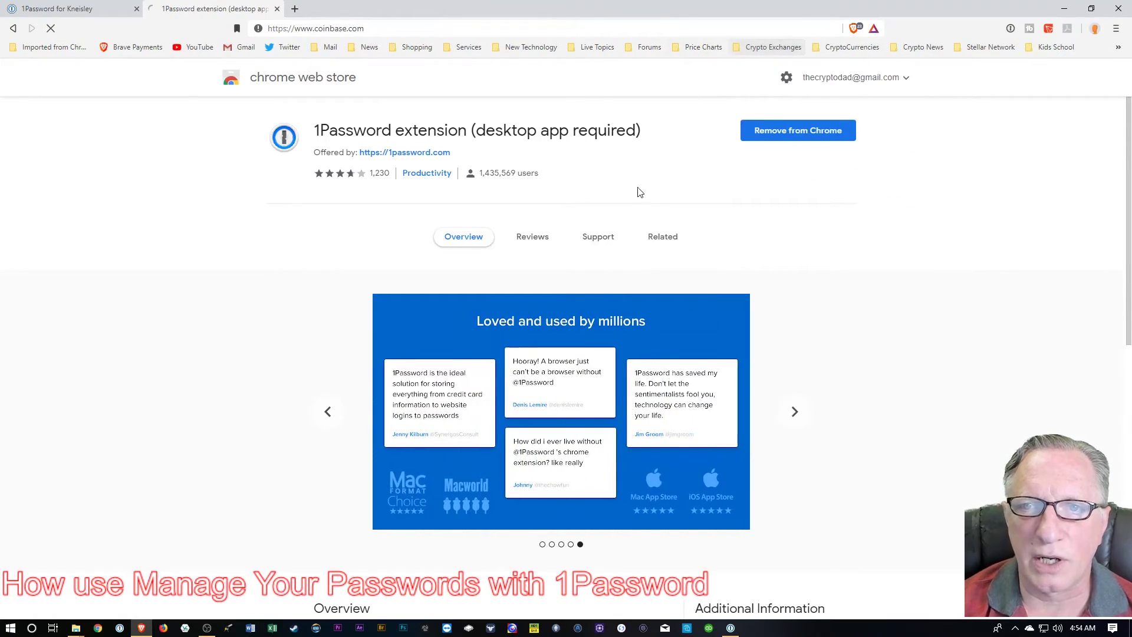
{"action": "left_click", "coordinate": [768, 89]}
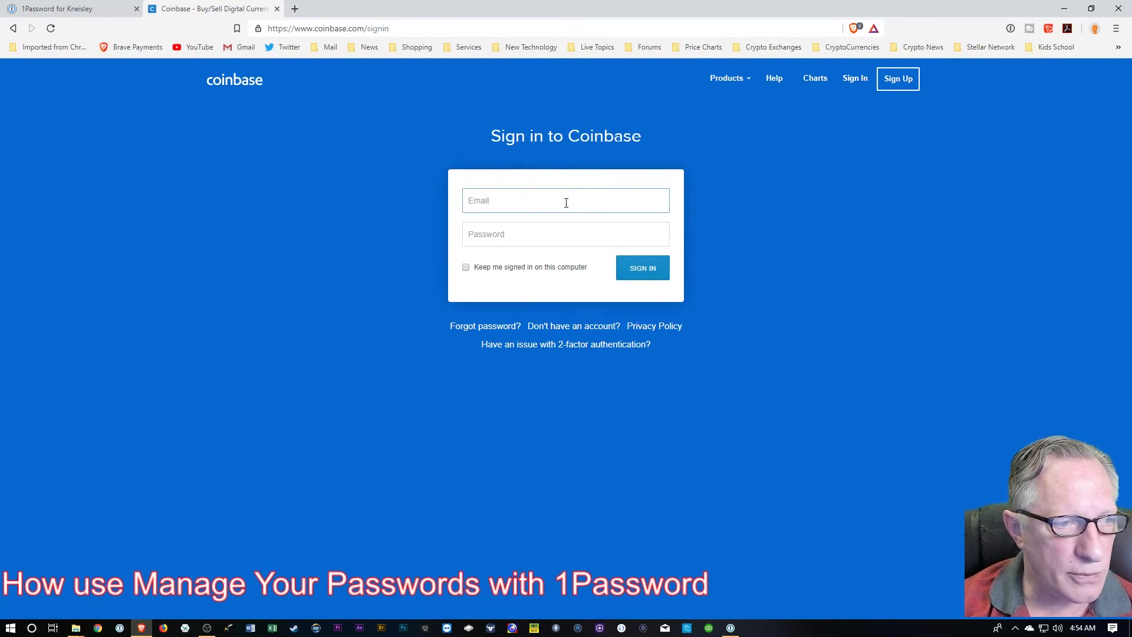
{"action": "left_click", "coordinate": [1010, 28]}
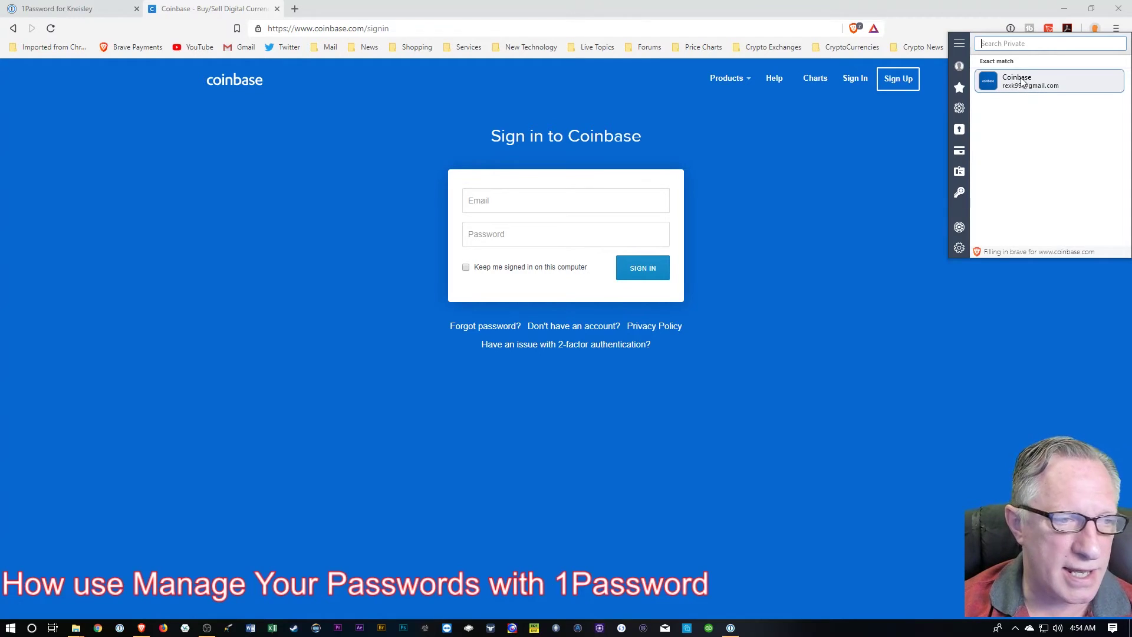
{"action": "left_click", "coordinate": [990, 85]}
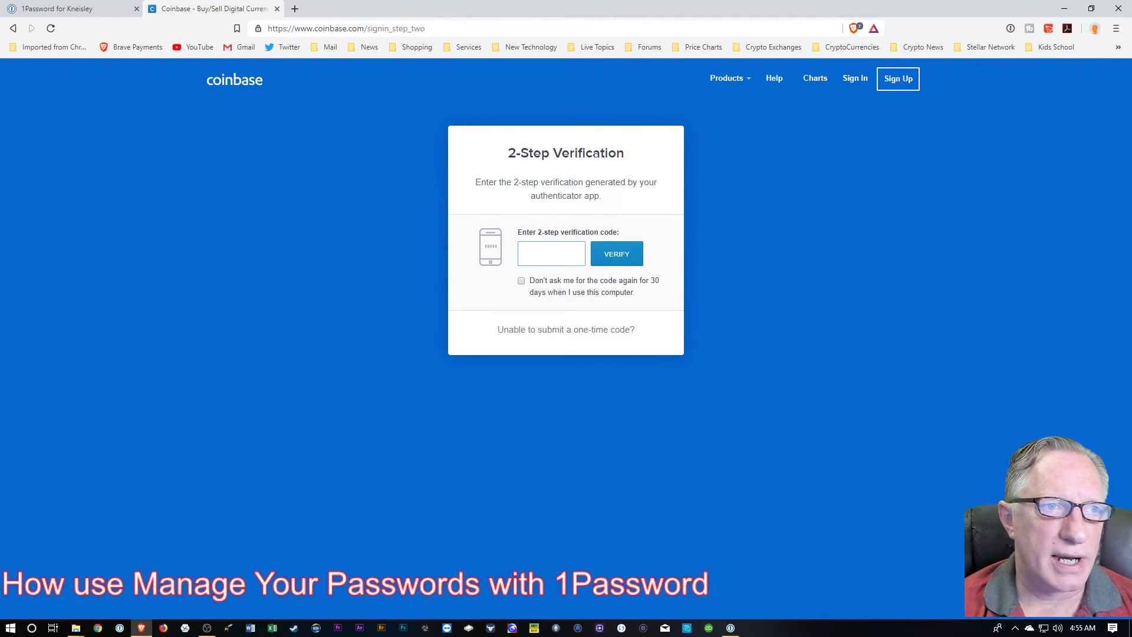
Return to the 'Sign in to Coinbase' page with the e-mail already filled in
{"action": "left_click", "coordinate": [43, 49]}
{"action": "mouse_move", "coordinate": [43, 66]}
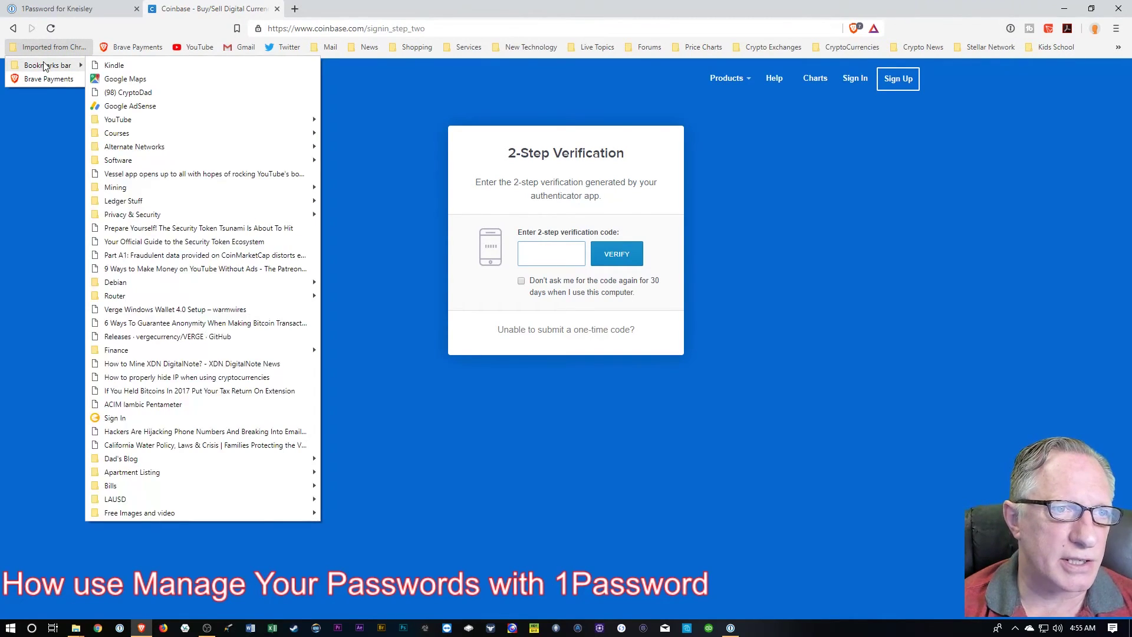
{"action": "left_click", "coordinate": [426, 134]}
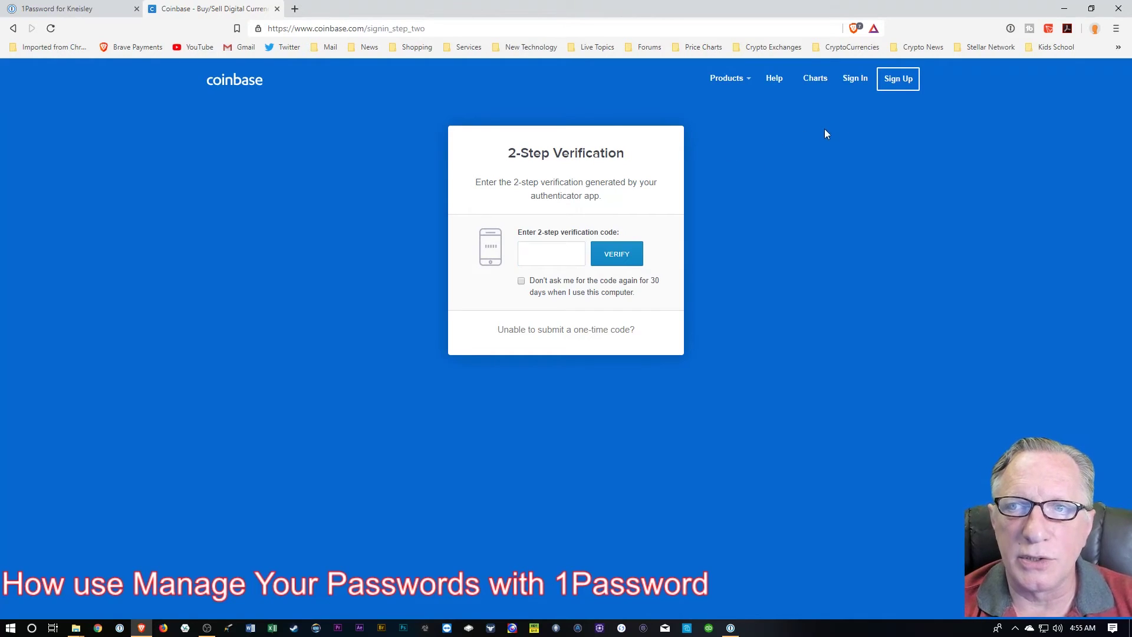
{"action": "left_click", "coordinate": [852, 82]}
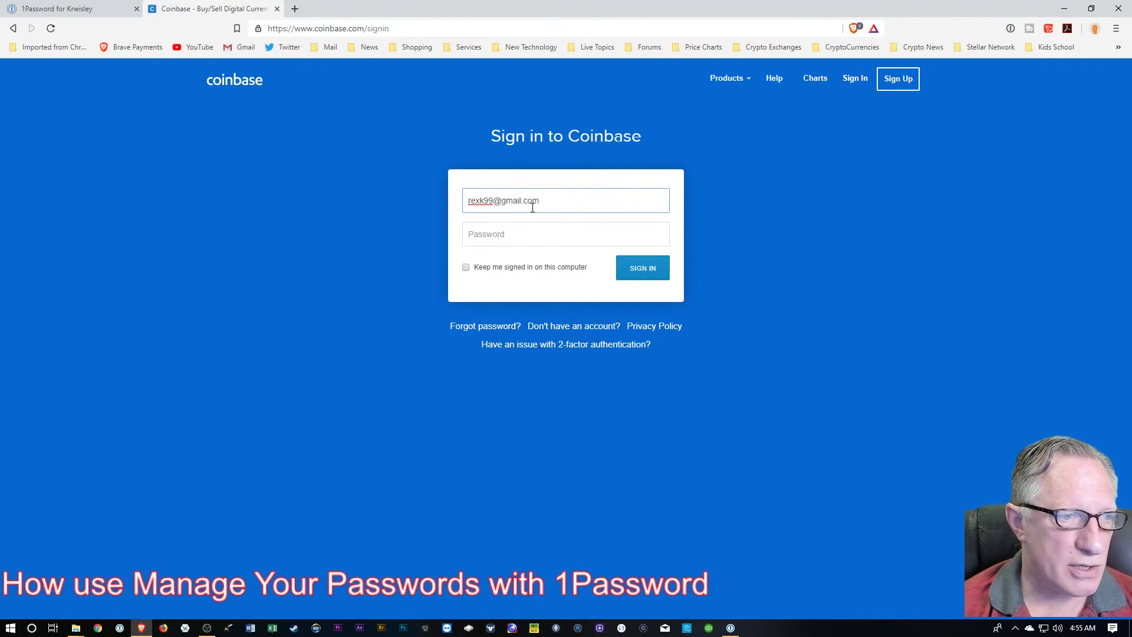
Autofill and submit the exact-match Coinbase login from the 1Password extension again
{"action": "left_click", "coordinate": [1010, 29]}
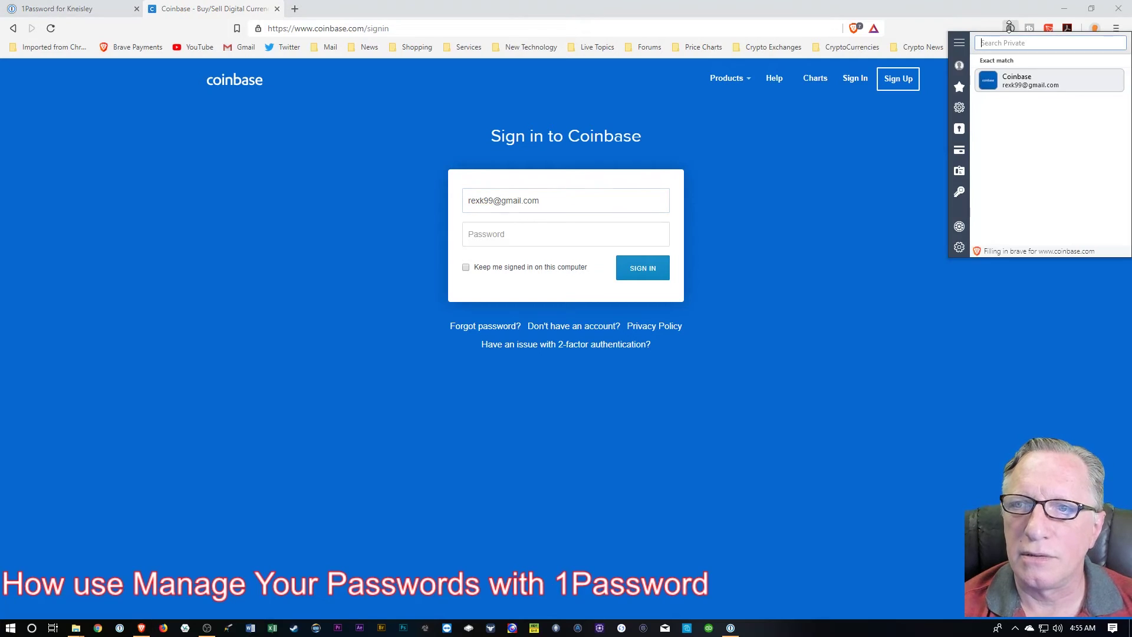
{"action": "left_click", "coordinate": [996, 82]}
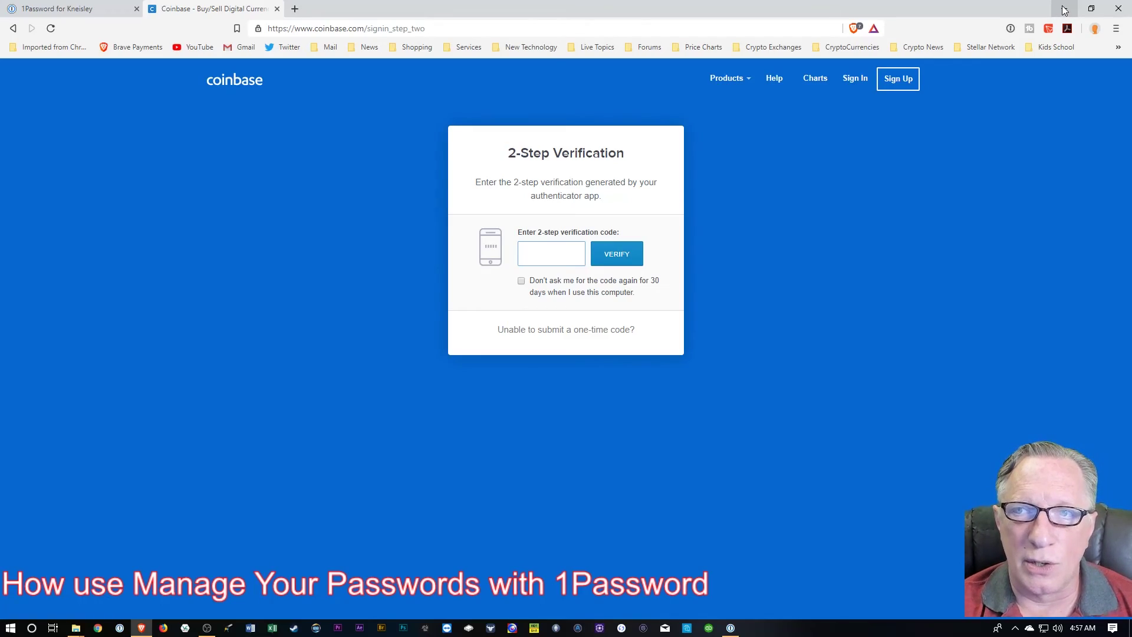
Minimize Brave and bring up the iPhone mirroring window showing the phone's home screen
{"action": "left_click", "coordinate": [1063, 13]}
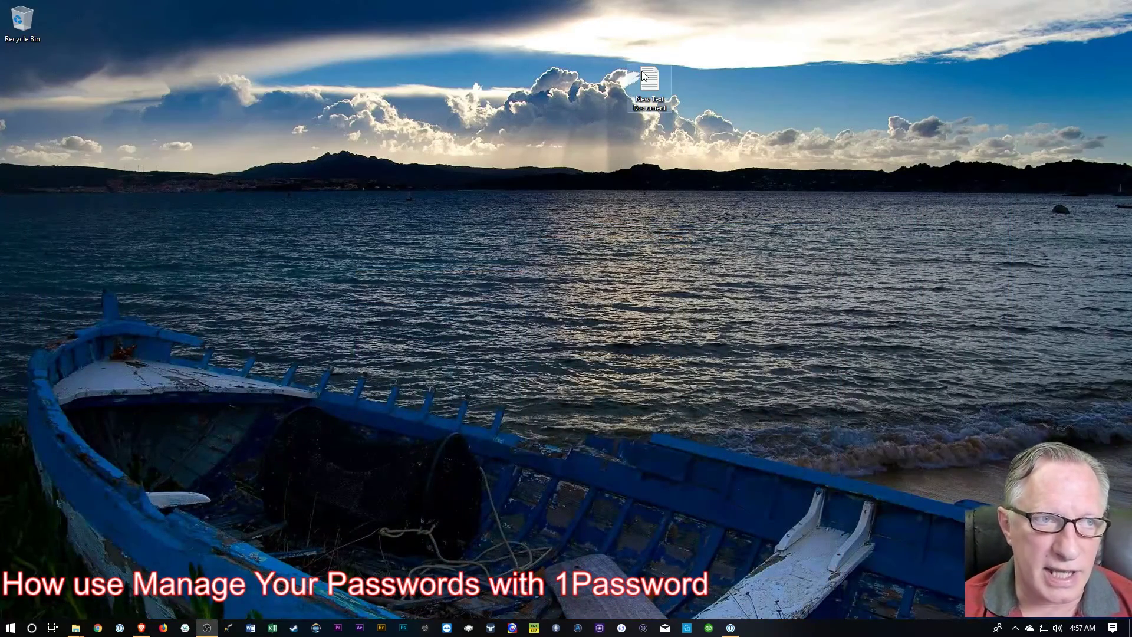
{"action": "left_click", "coordinate": [317, 628]}
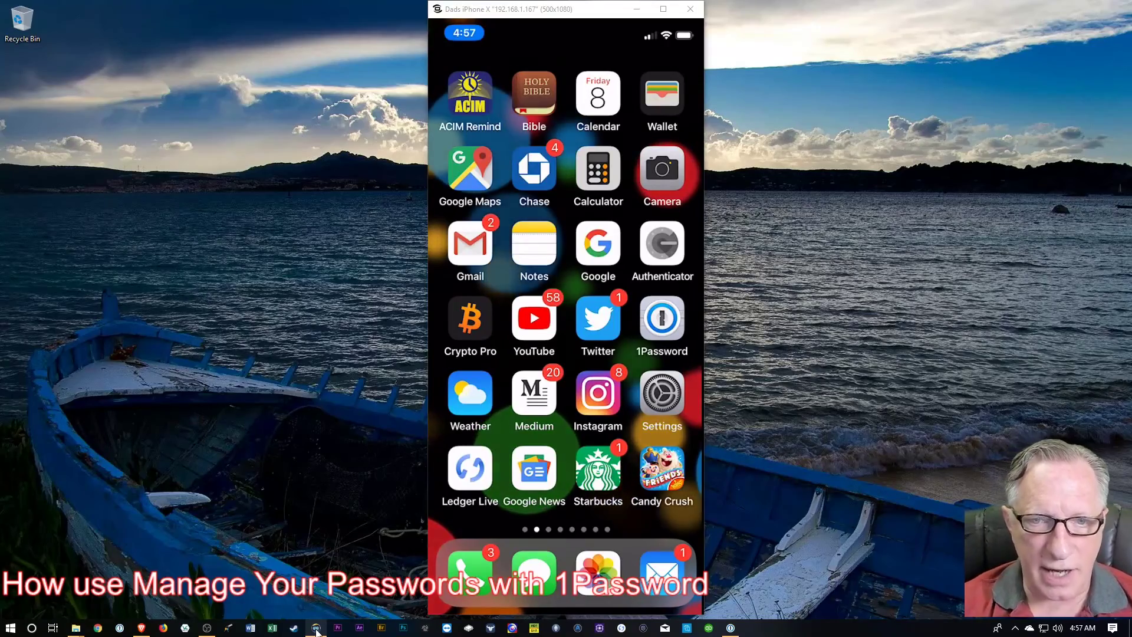